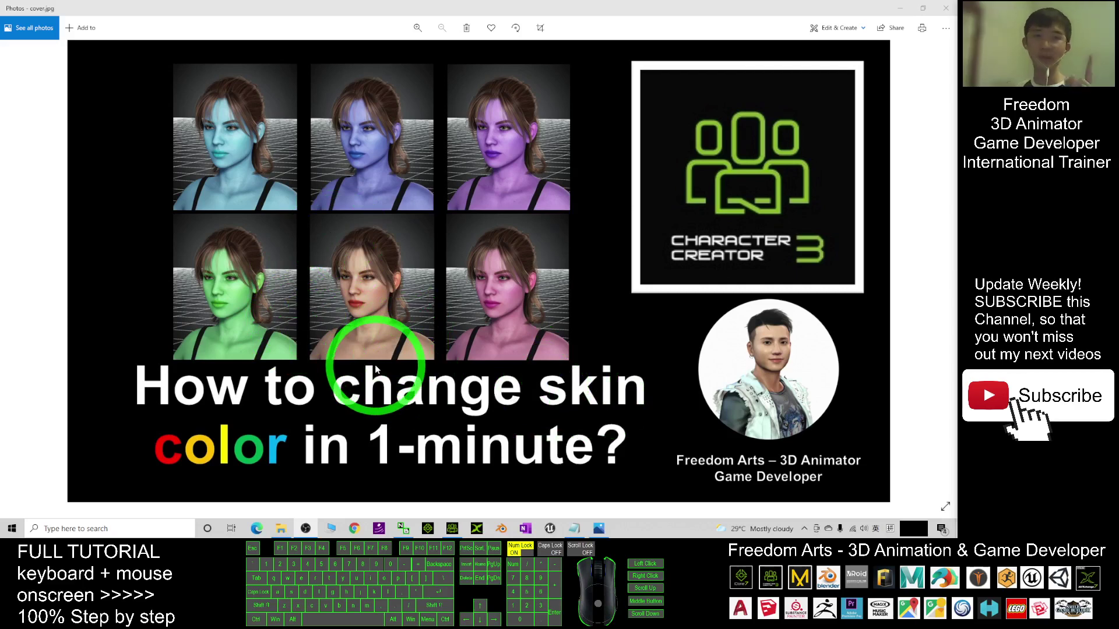
Switch to Character Creator 3 and orbit the view around the default female avatar
click(455, 528)
scroll(477, 184, down, 10)
scroll(542, 280, down, 10)
drag(581, 254, 651, 167)
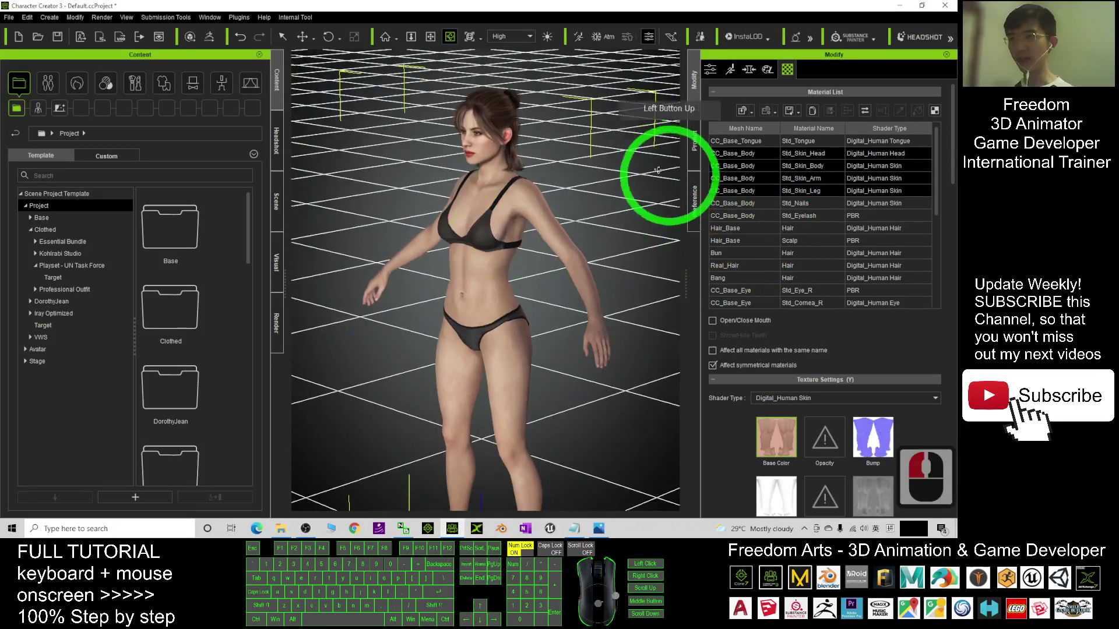
click(728, 241)
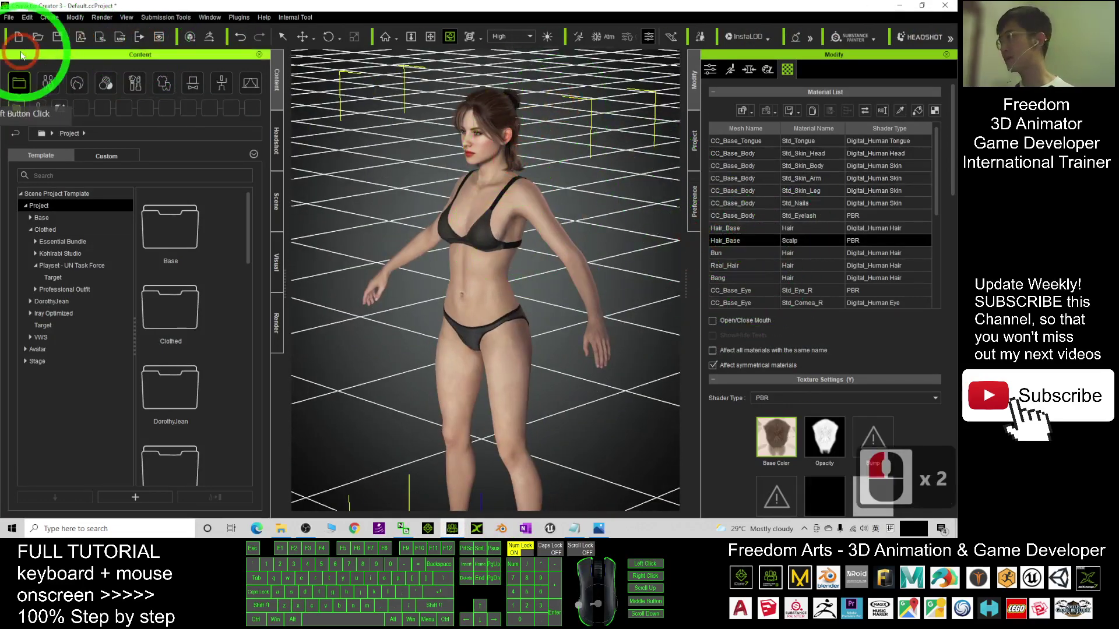
drag(525, 175, 524, 323)
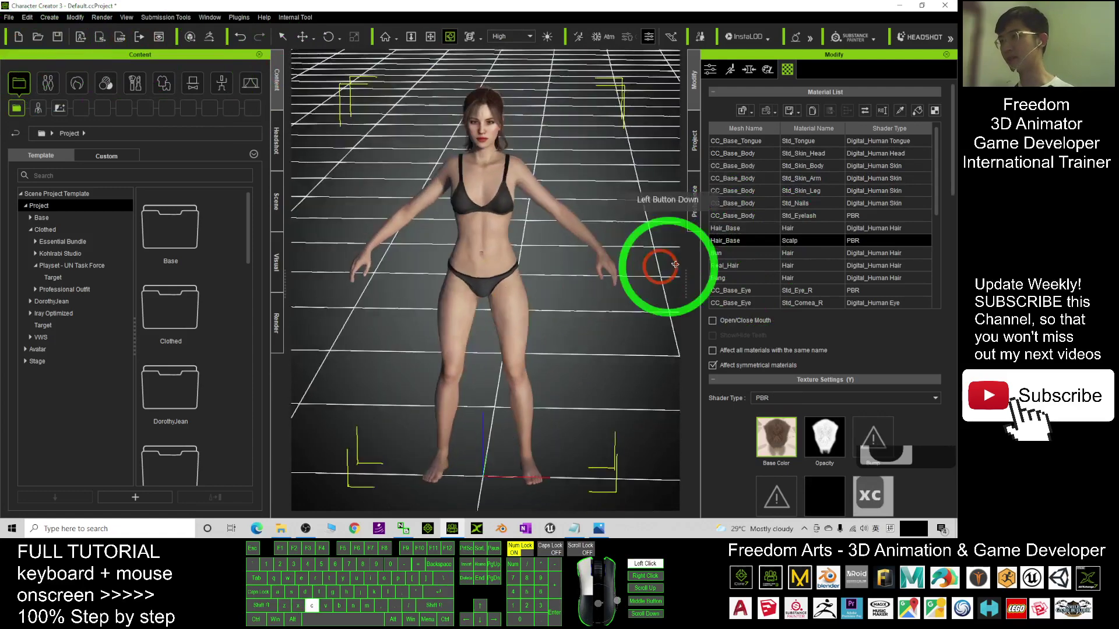
mouse_move(525, 219)
mouse_down()
mouse_move(431, 302)
mouse_move(490, 262)
mouse_up()
Show the Material list and click through the head and arm skin materials, ending on head
click(731, 71)
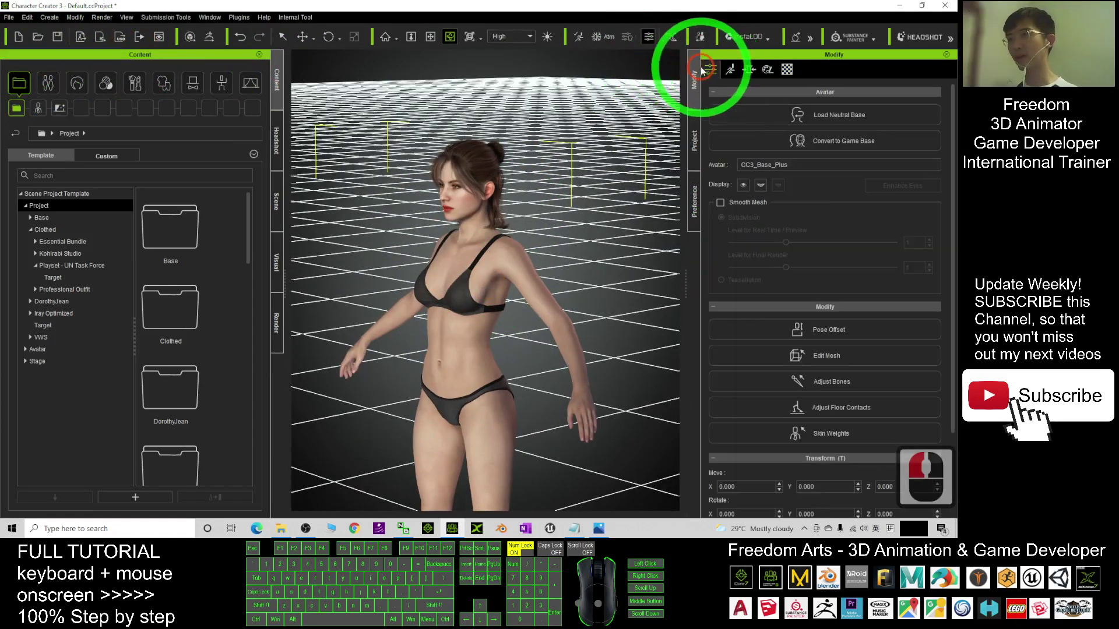
click(787, 69)
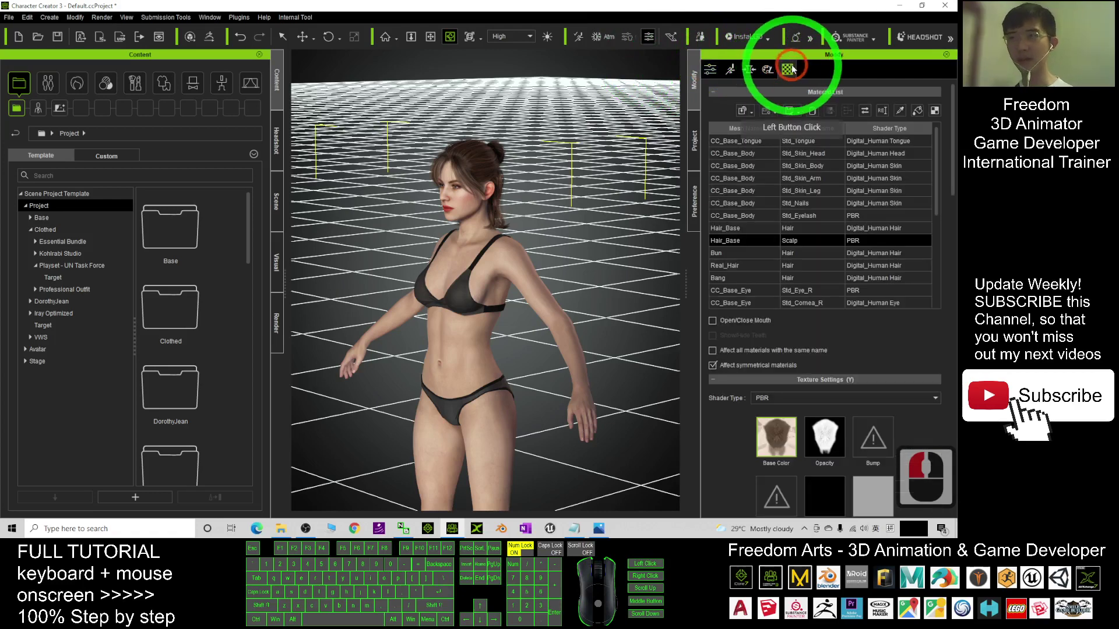
click(736, 154)
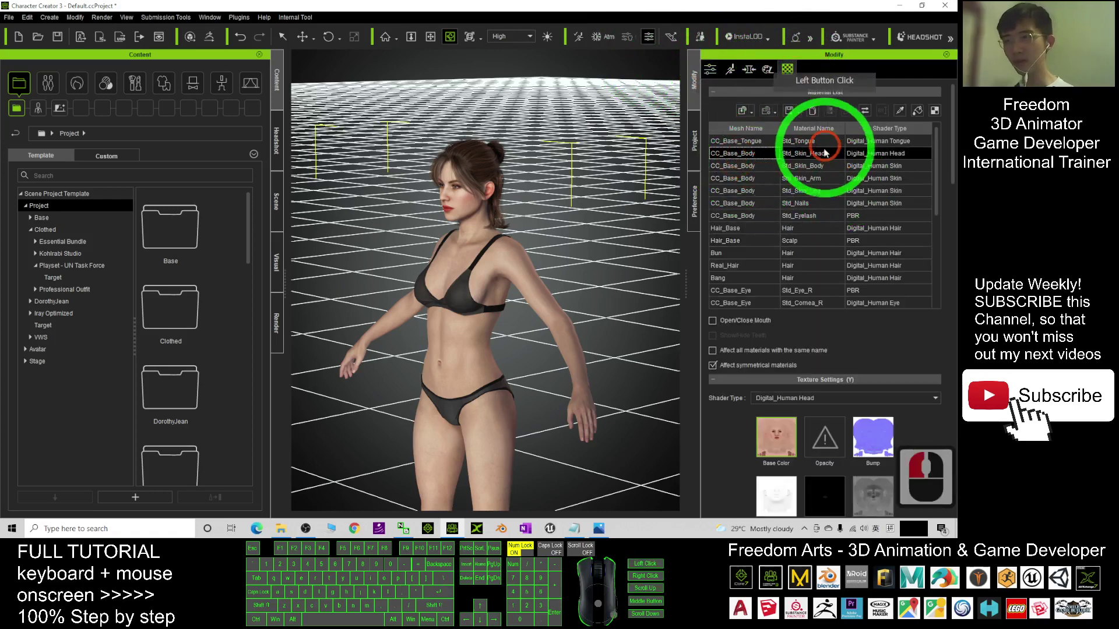
click(809, 181)
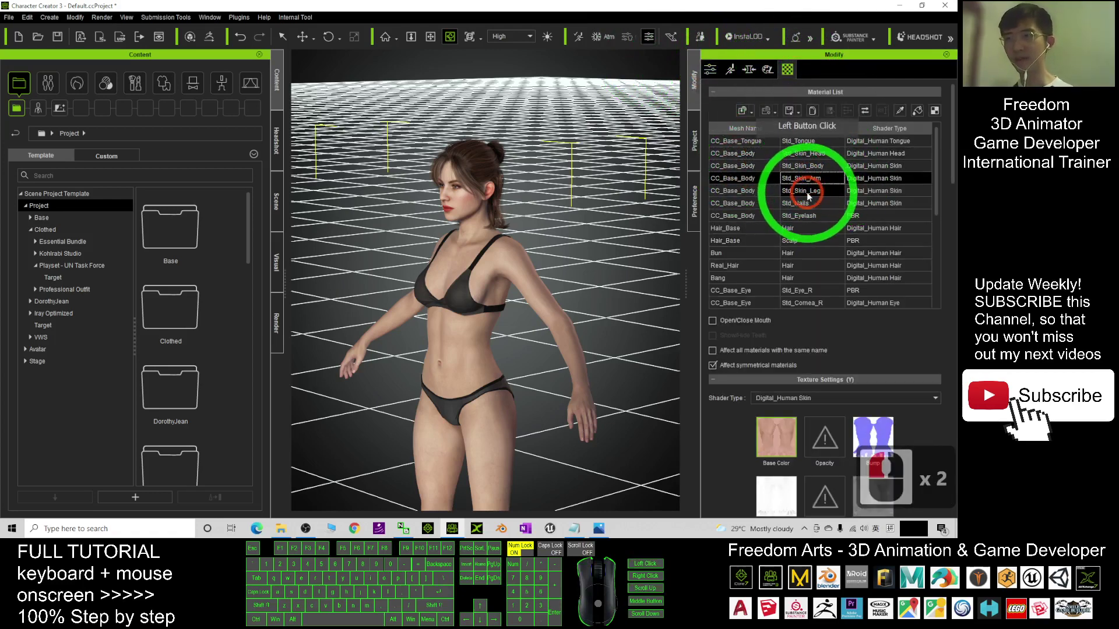
click(809, 167)
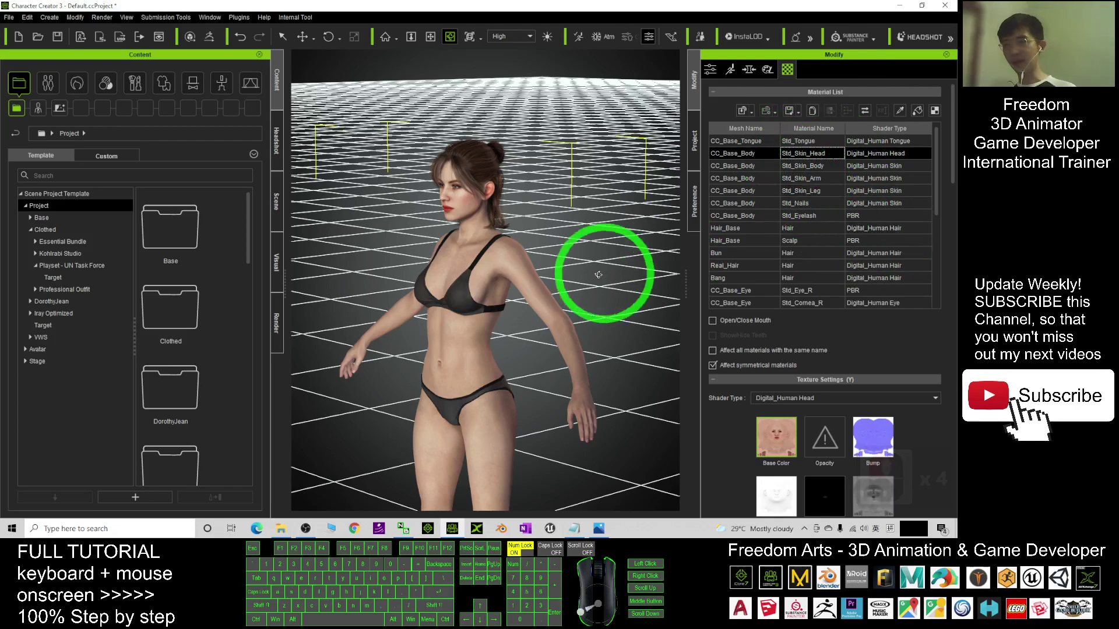
scroll(597, 275, down, 5)
scroll(525, 263, down, 5)
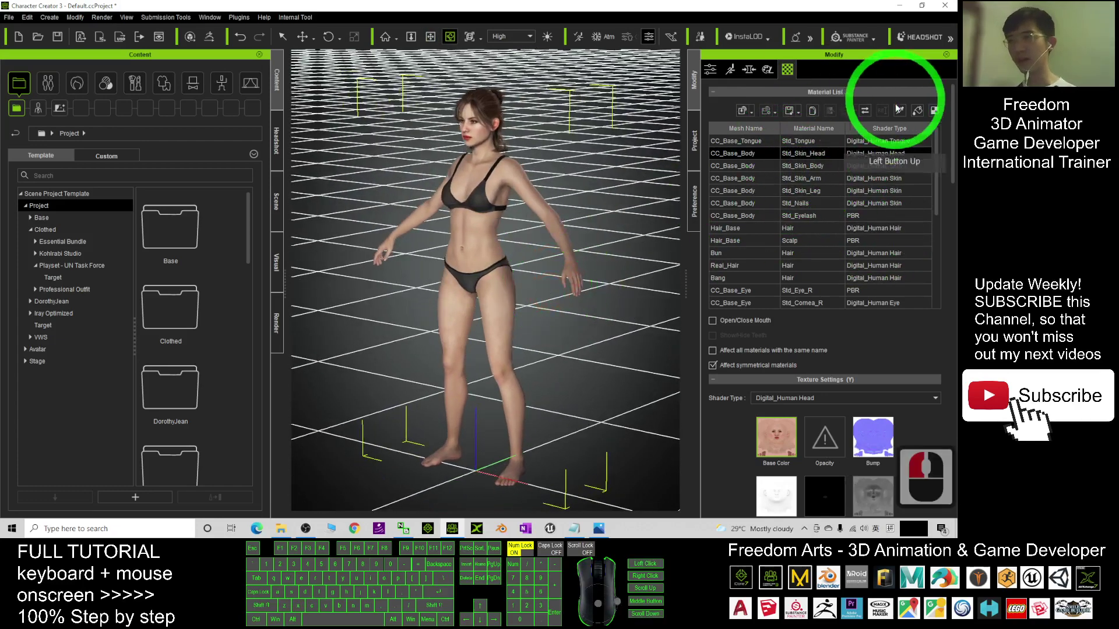
Select Std_Skin_Head through Std_Skin_Leg together in the Material List
double_click(804, 179)
drag(560, 206, 558, 223)
click(811, 155)
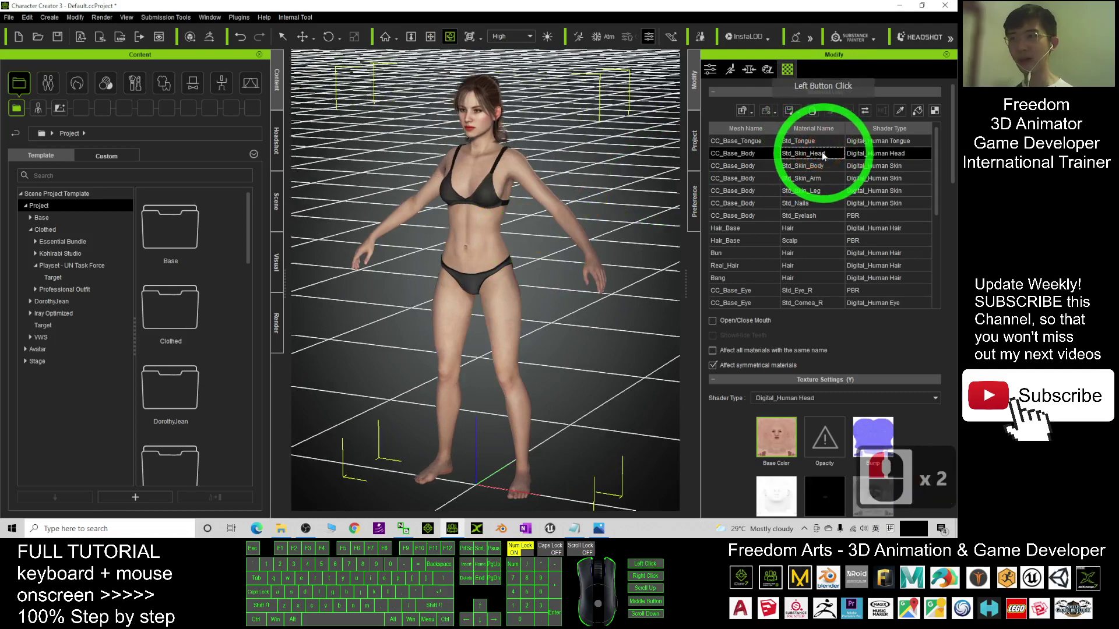
shift+click(814, 191)
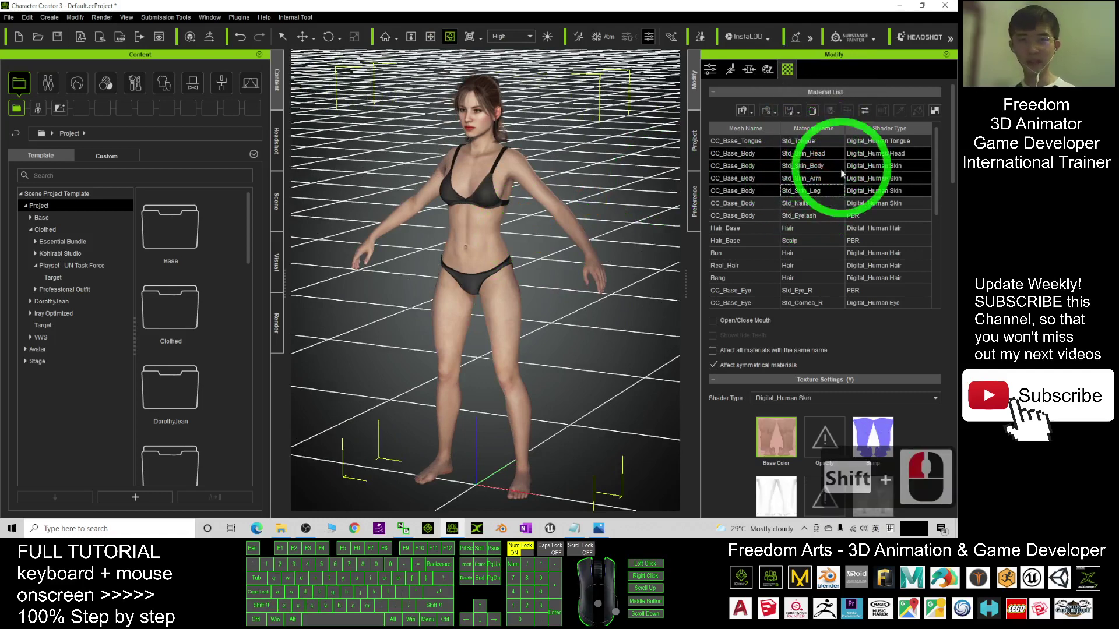
click(789, 70)
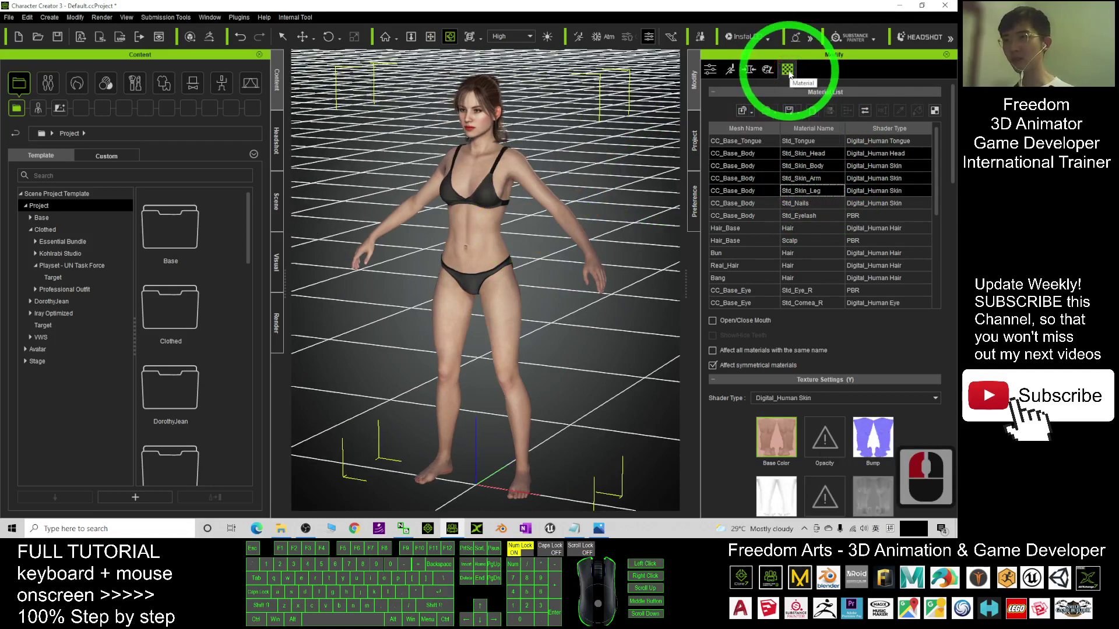
click(801, 154)
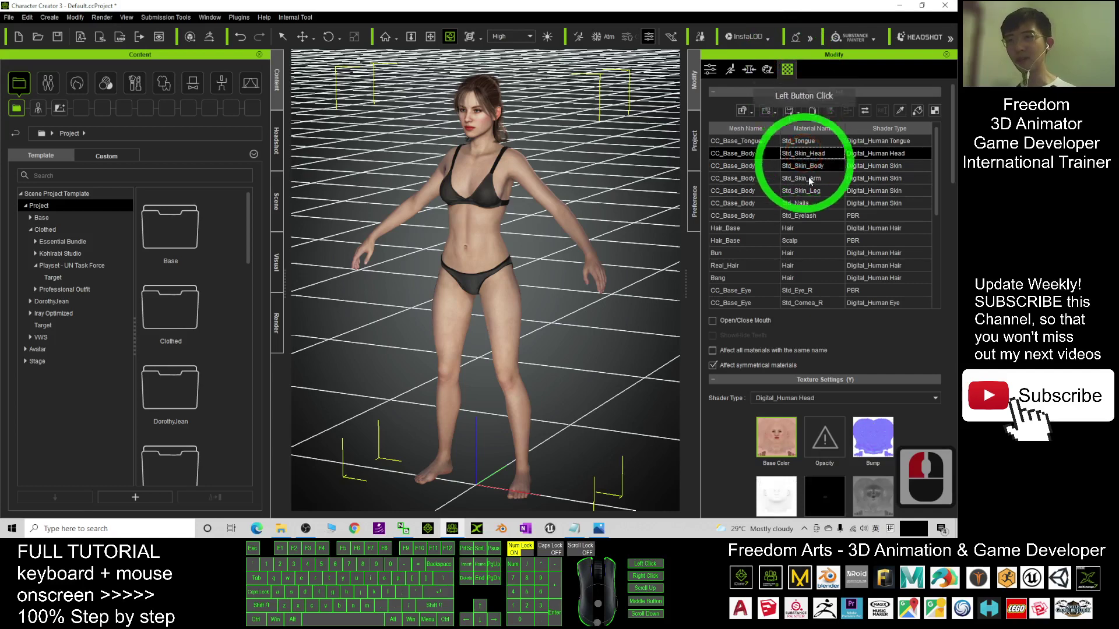
shift+click(802, 191)
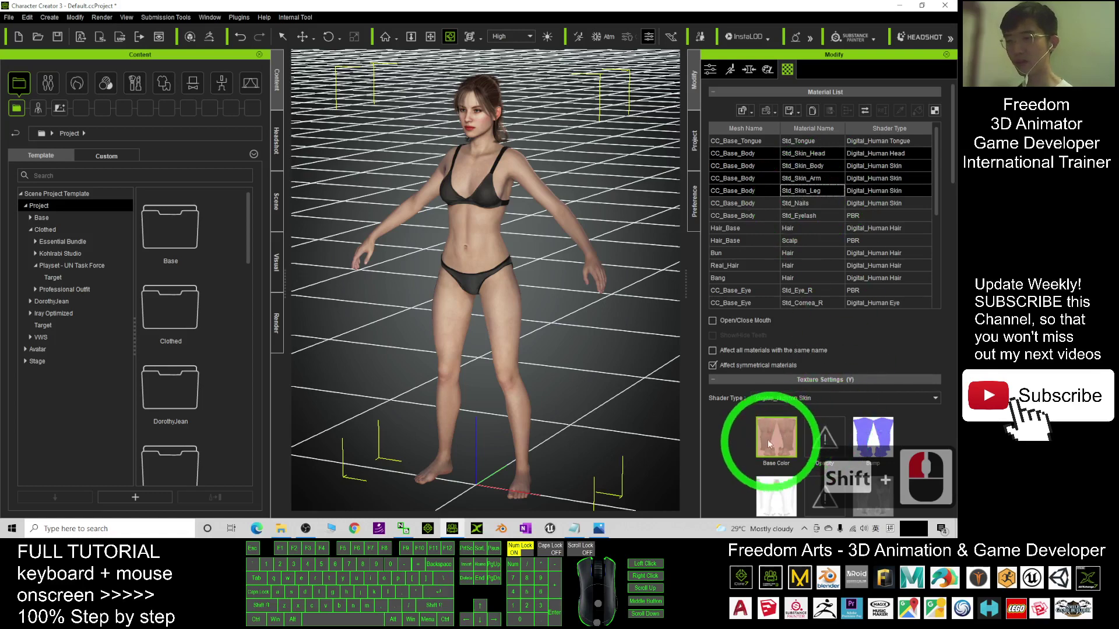
Open Adjust Color on the skin Base Color texture and move the dialog aside
right_click(784, 443)
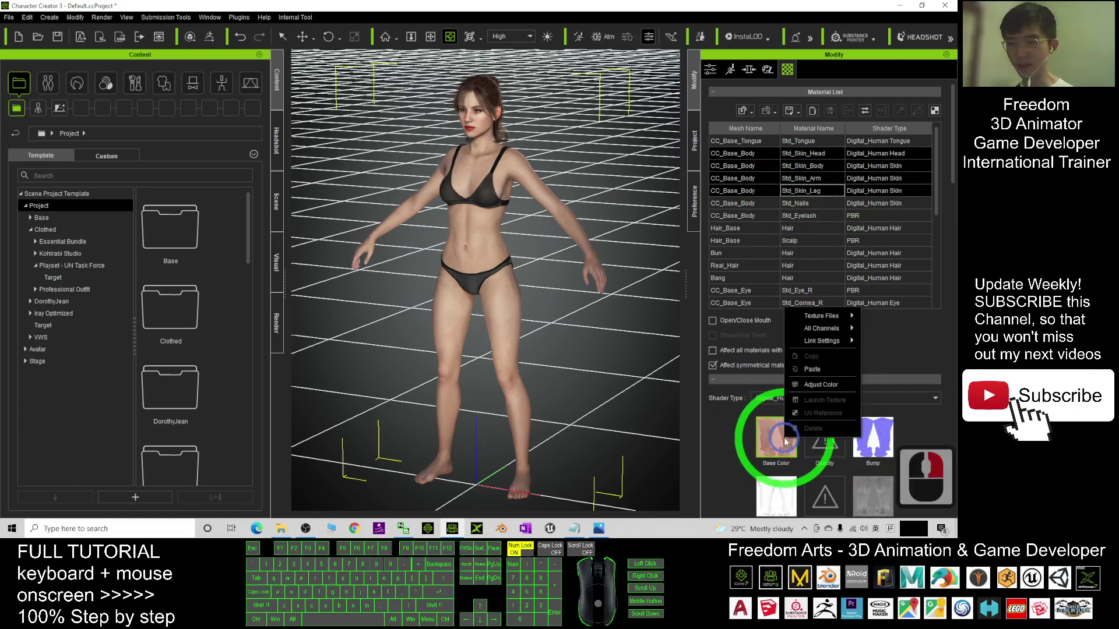
click(805, 385)
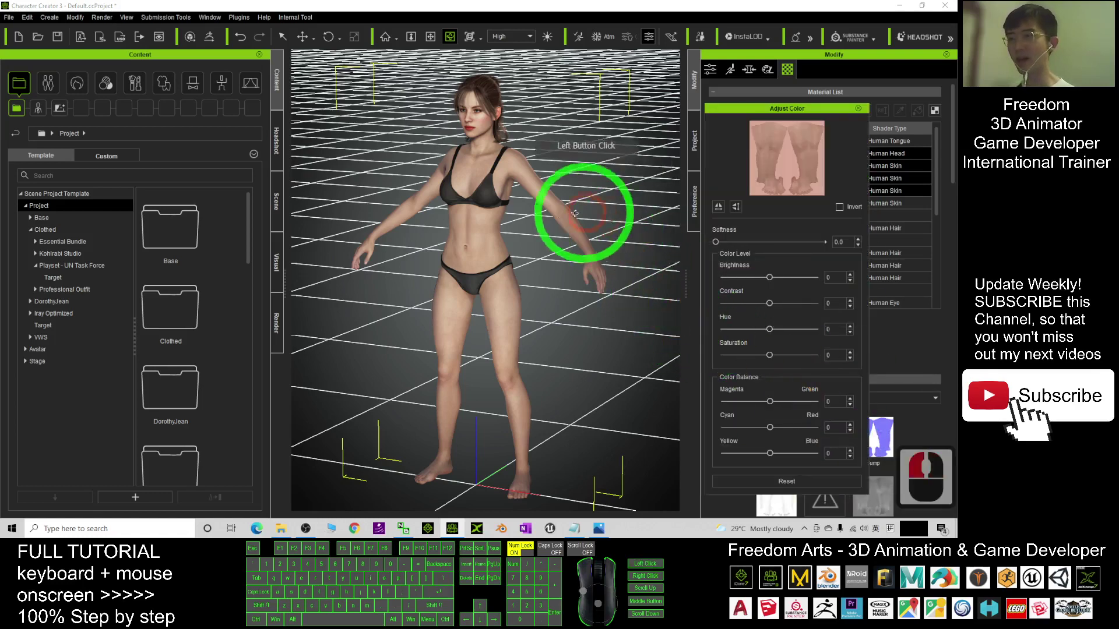
mouse_move(773, 105)
mouse_down()
mouse_move(680, 102)
mouse_move(775, 81)
mouse_up()
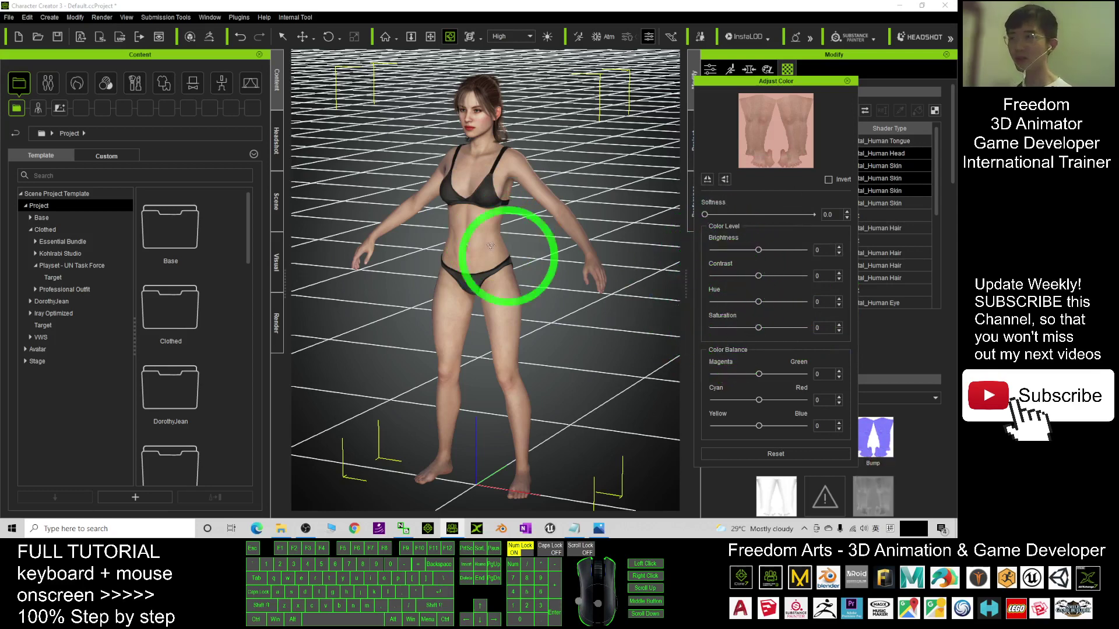
scroll(481, 280, up, 3)
scroll(481, 280, up, 2)
Set Hue to -35 and Contrast to -10 for a pinkish-purple skin tint
click(647, 293)
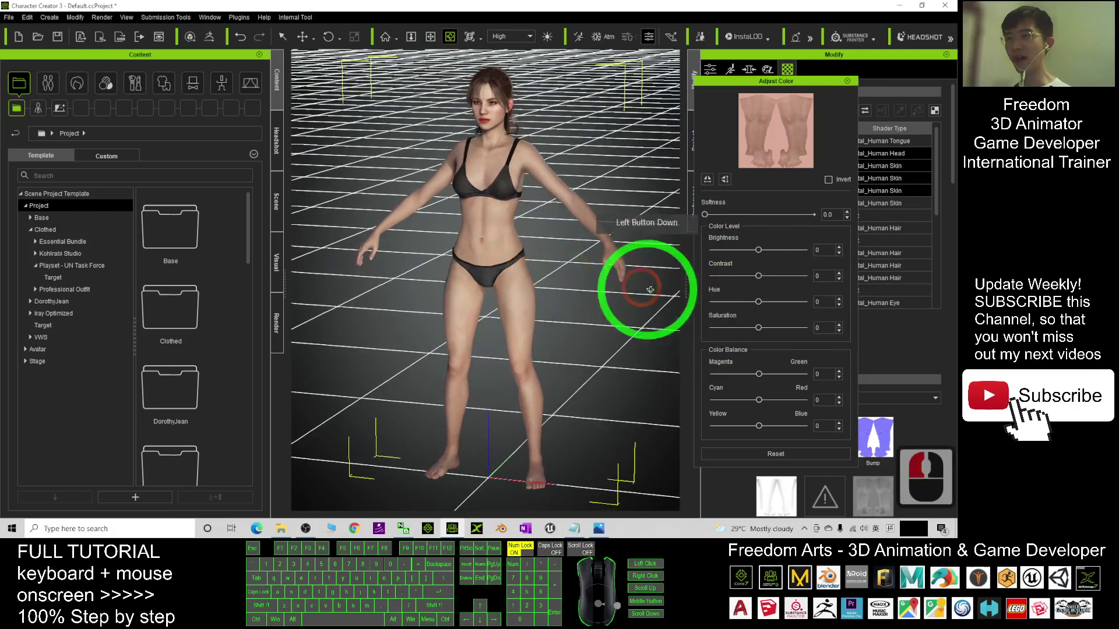
drag(758, 302, 742, 301)
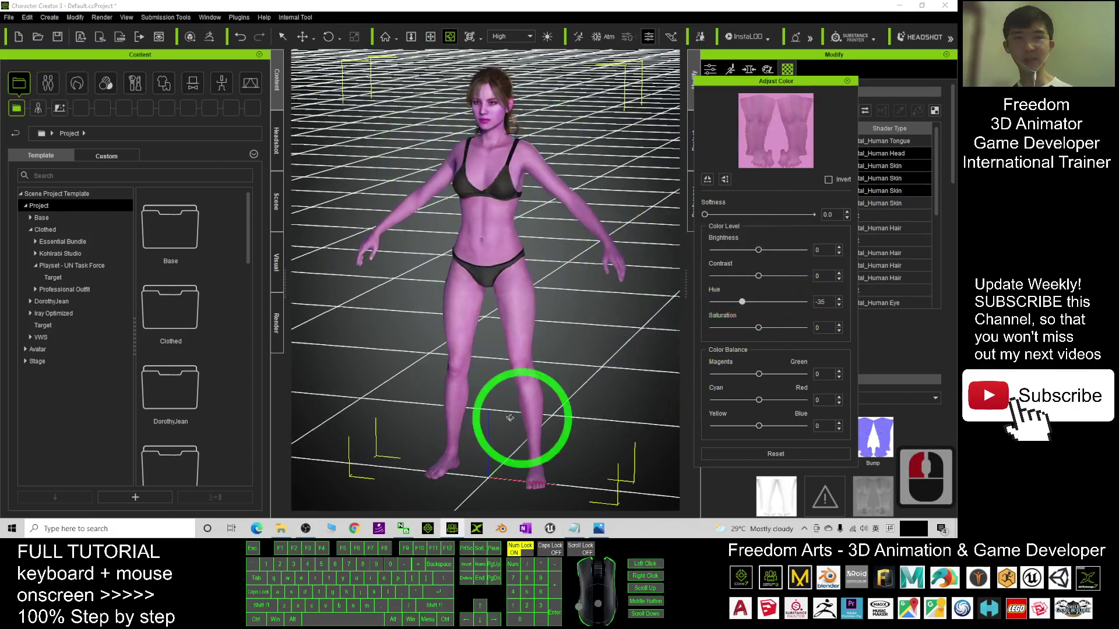
mouse_move(759, 278)
mouse_down()
mouse_move(744, 277)
mouse_move(753, 276)
mouse_up()
click(796, 454)
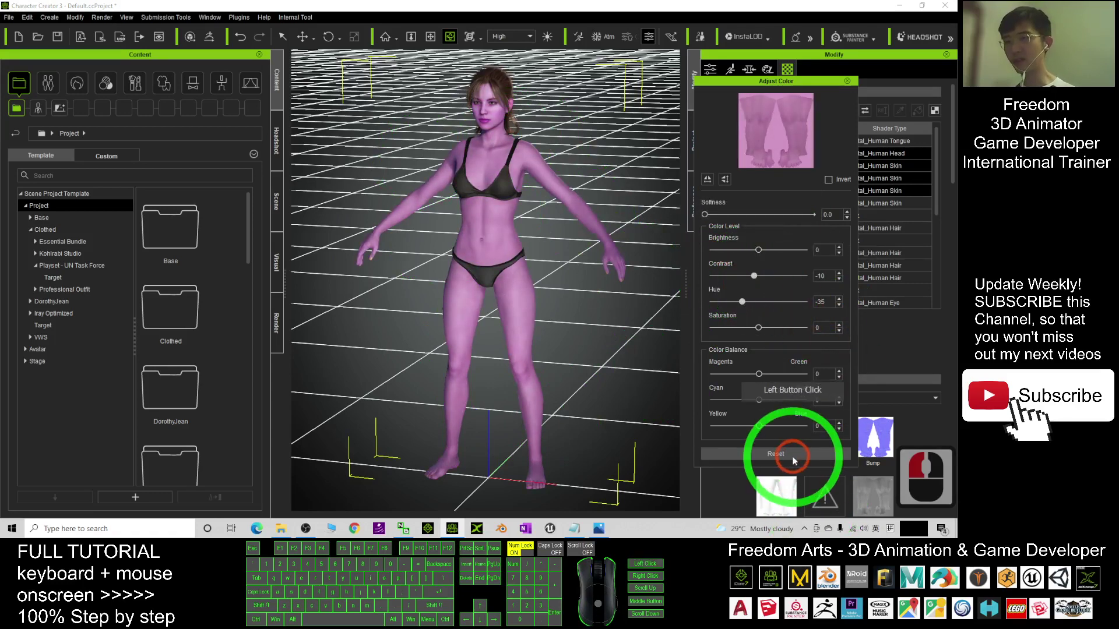
Reset the adjustments and sweep the skin hue through purple, blue and green
click(795, 457)
drag(758, 302, 715, 303)
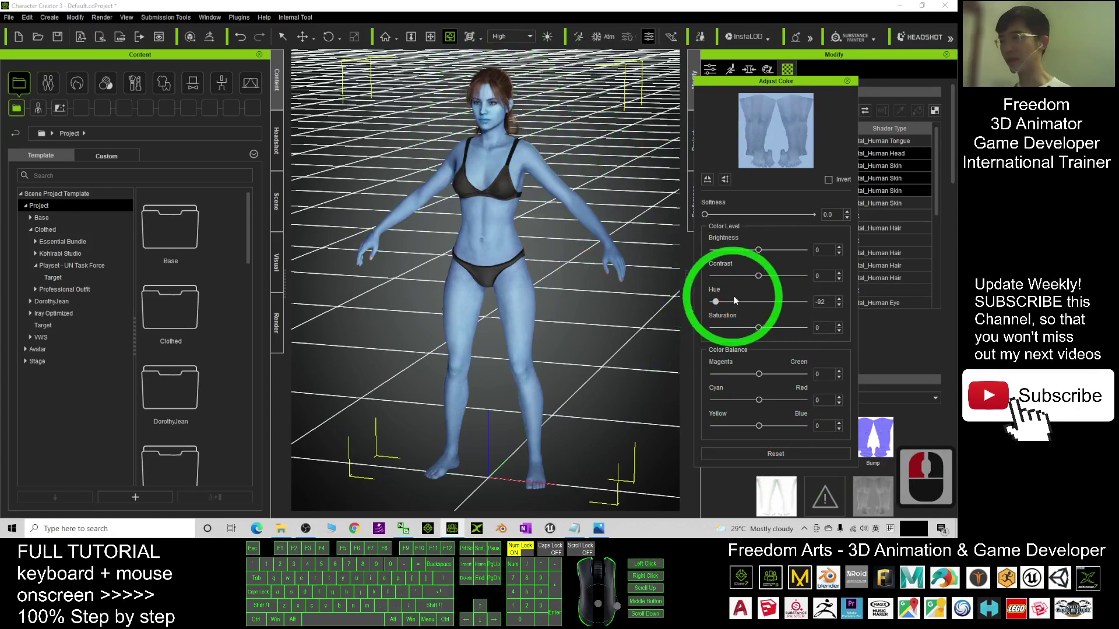
drag(715, 304, 771, 304)
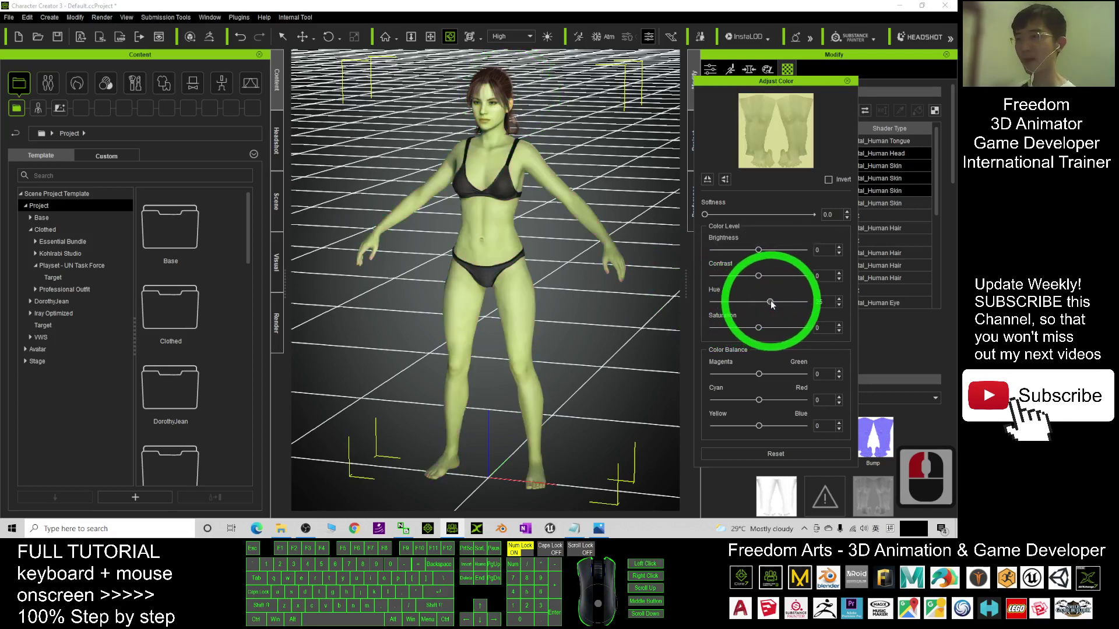
mouse_move(771, 303)
mouse_down()
mouse_move(804, 304)
mouse_move(772, 303)
mouse_move(783, 303)
mouse_up()
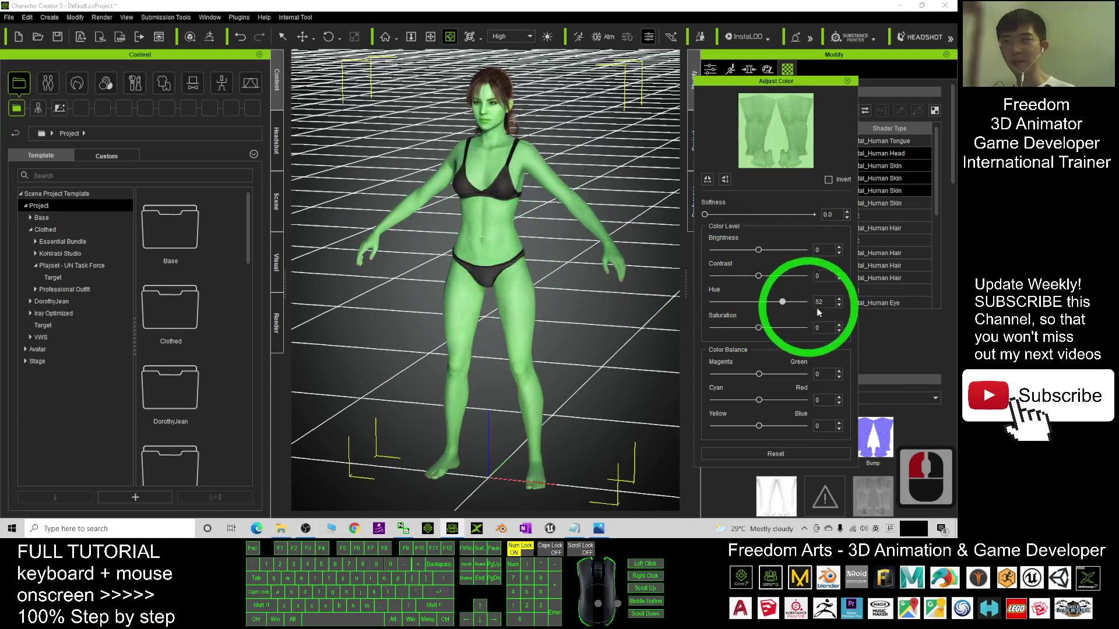
Zero the hue, then set Hue to -55 and Brightness to -9 for purple skin
double_click(767, 301)
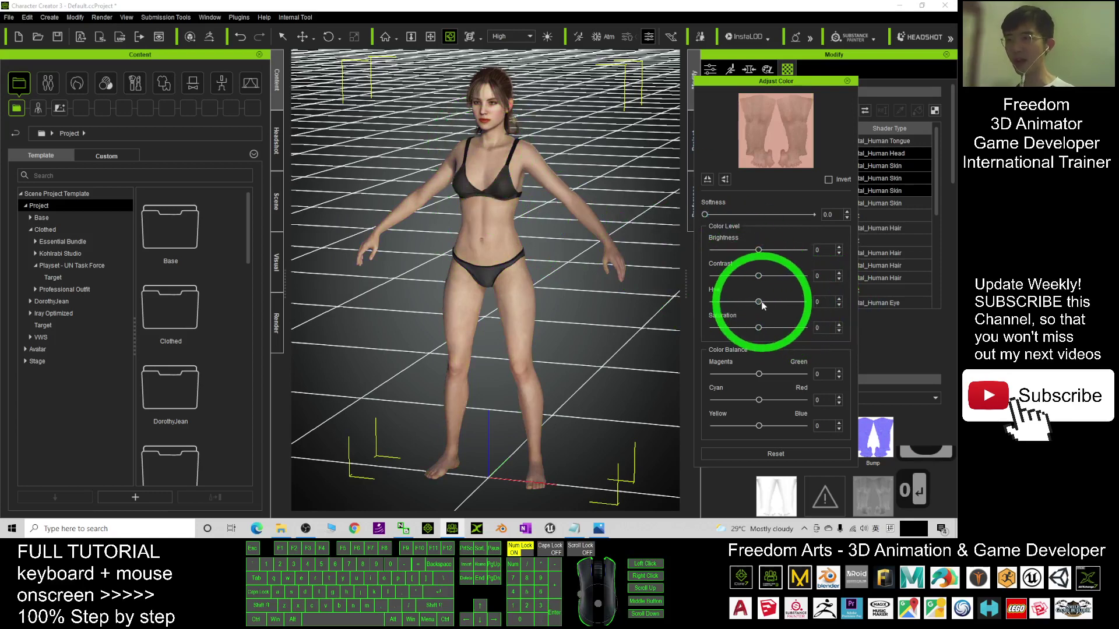
drag(759, 303, 736, 303)
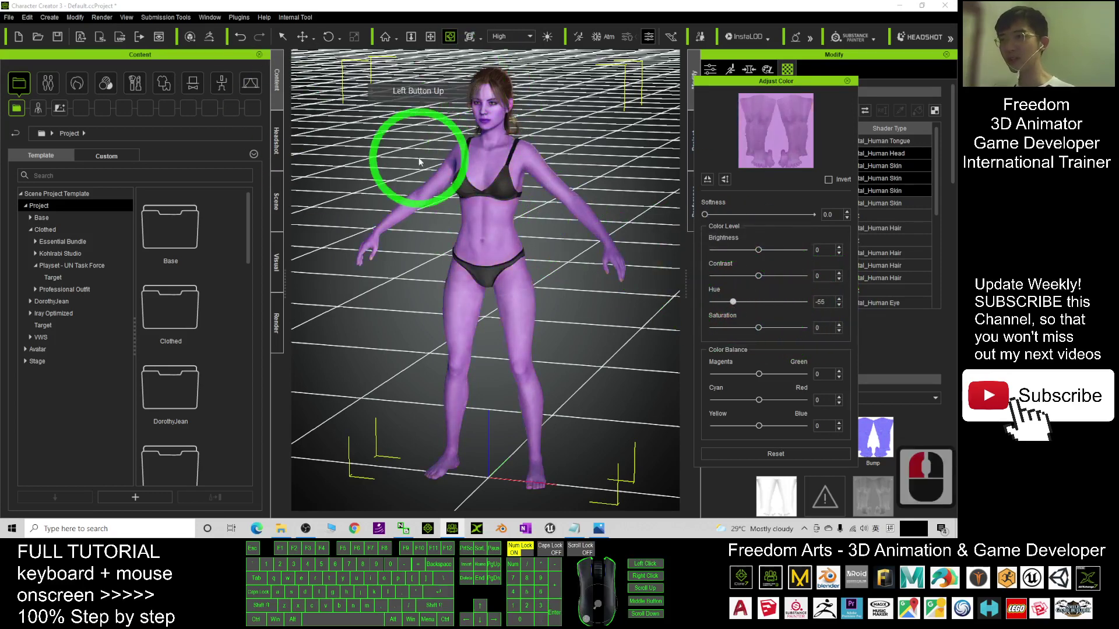
scroll(489, 214, up, 2)
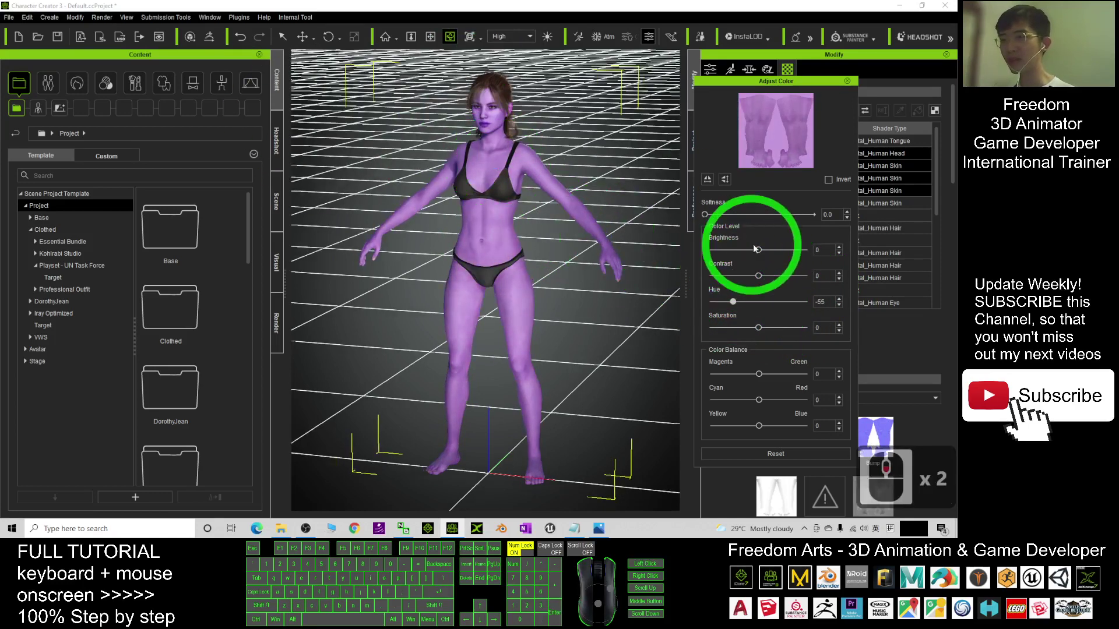
mouse_move(759, 253)
mouse_down()
mouse_move(769, 252)
mouse_move(740, 252)
mouse_move(753, 252)
mouse_up()
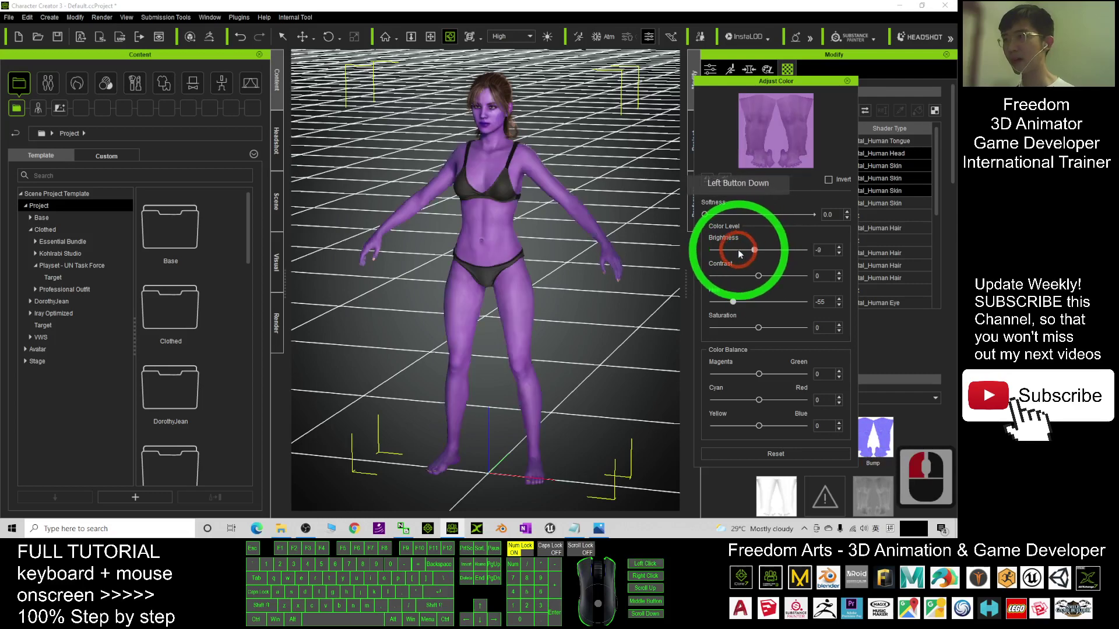
Reset, then set skin Brightness to about -34 and Contrast to about -60
click(775, 454)
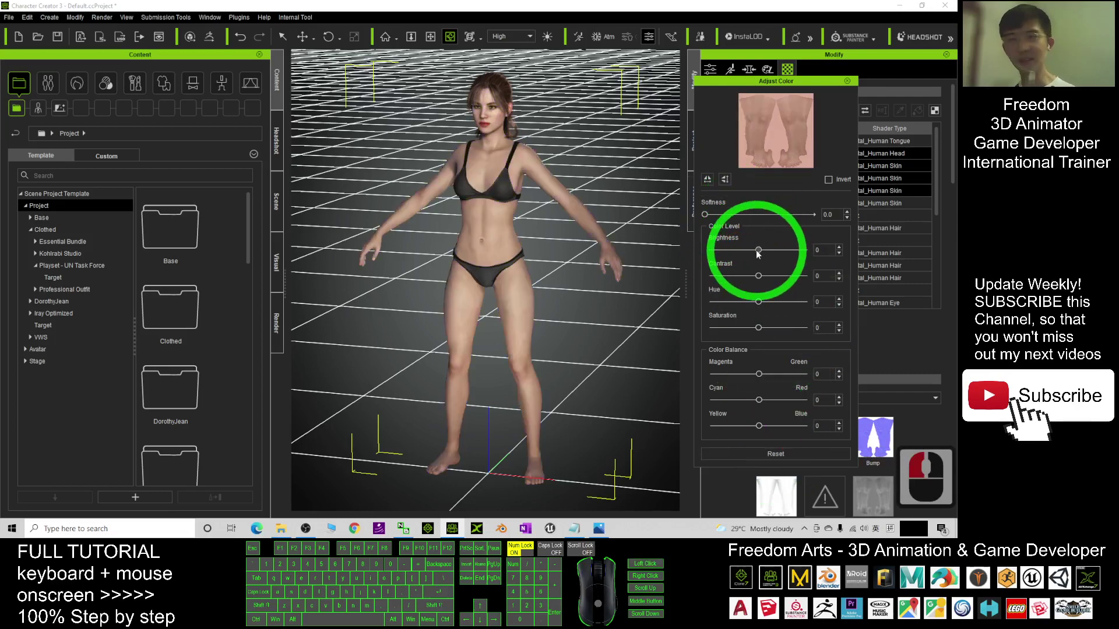
drag(758, 252, 742, 251)
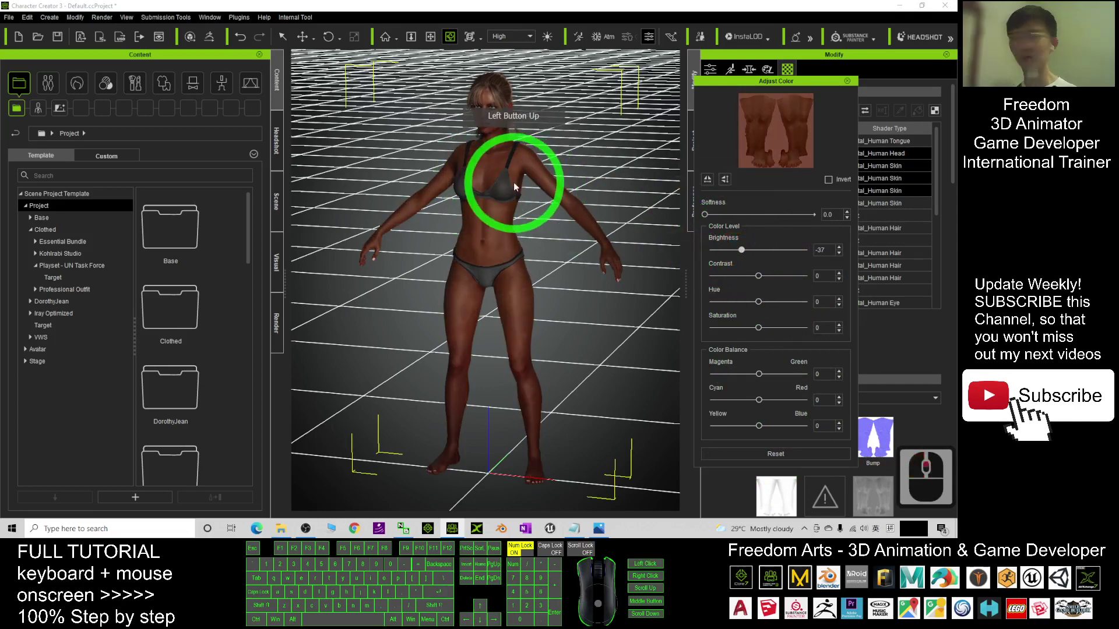
scroll(516, 184, up, 5)
scroll(516, 184, up, 6)
mouse_move(502, 301)
mouse_down()
mouse_move(611, 286)
mouse_move(524, 306)
mouse_up()
scroll(591, 283, down, 4)
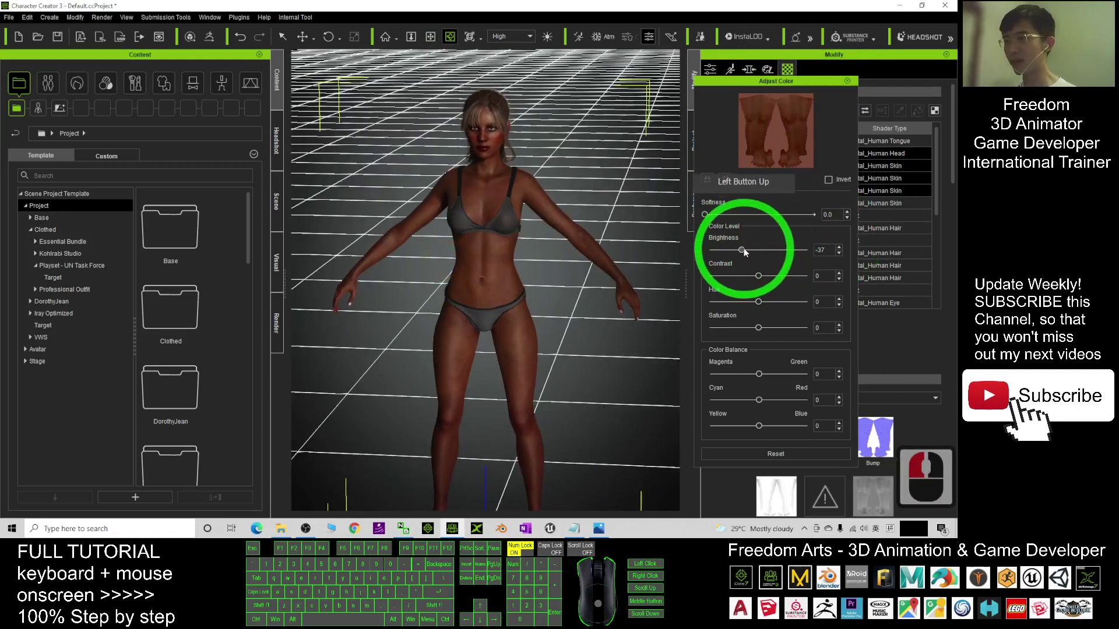
mouse_move(743, 251)
mouse_down()
mouse_move(758, 251)
mouse_move(737, 250)
mouse_up()
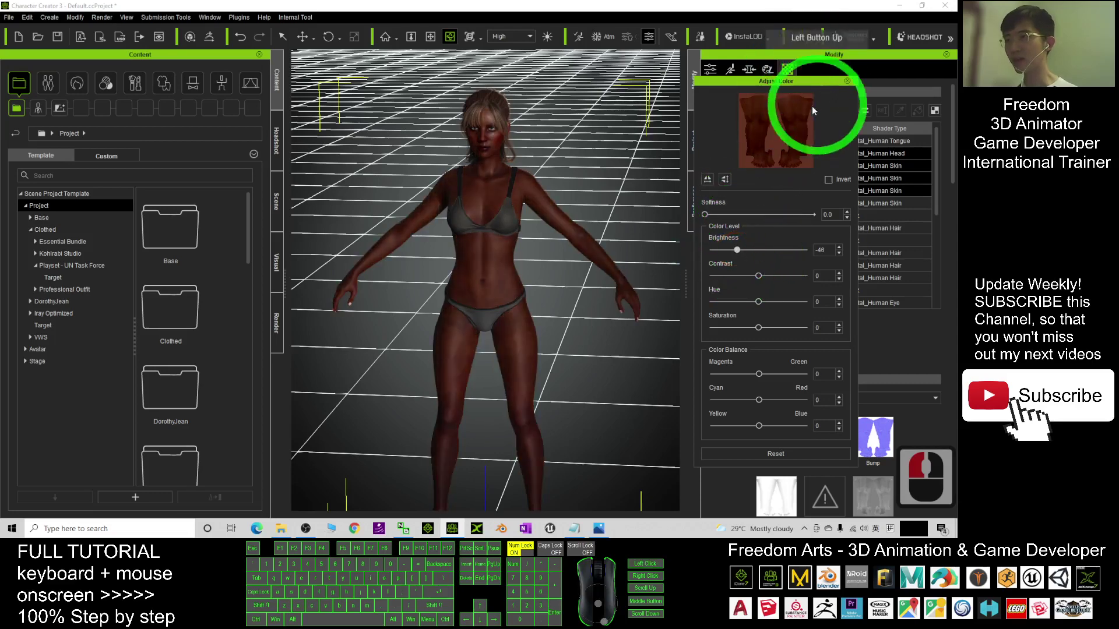
drag(550, 244, 524, 280)
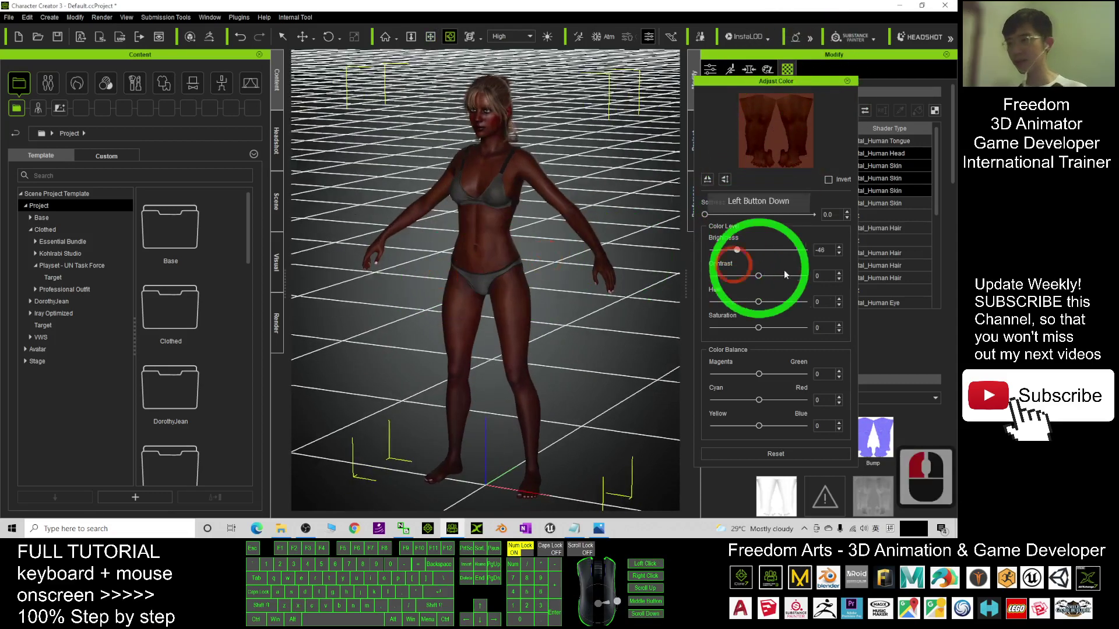
drag(737, 251, 741, 251)
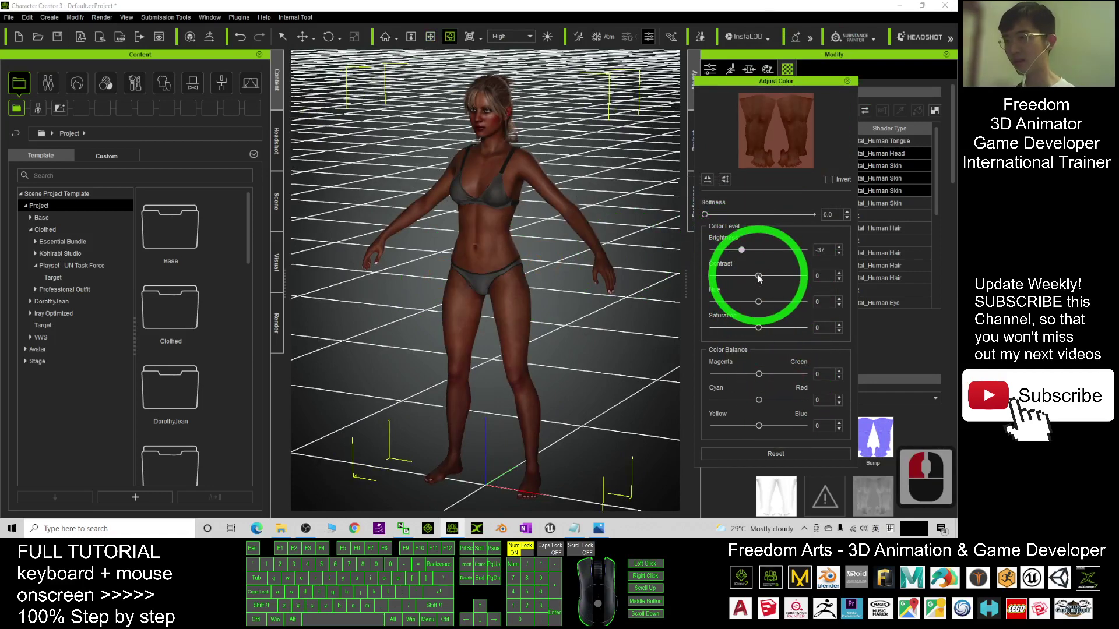
drag(759, 276, 725, 277)
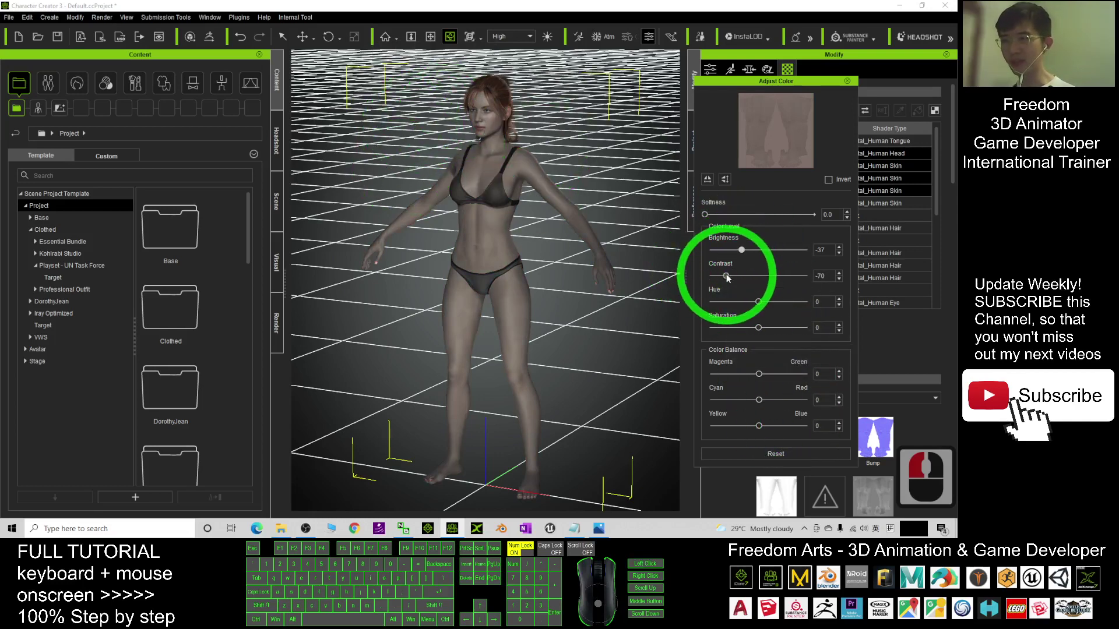
drag(727, 277, 742, 251)
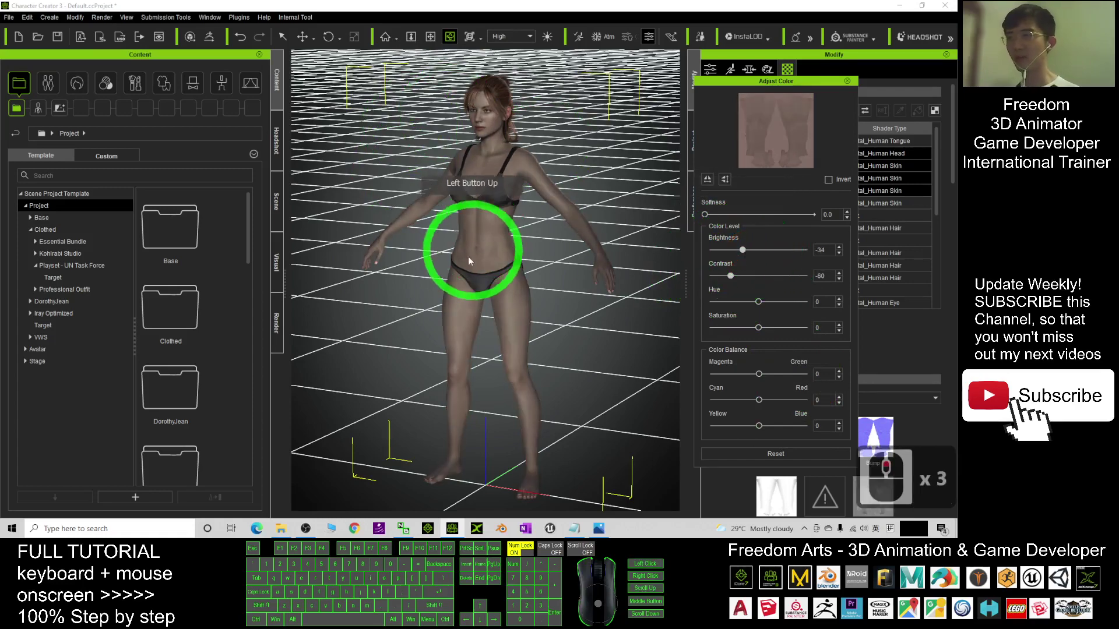
Close the Adjust Color window and click through the body and head skin materials
drag(470, 259, 489, 254)
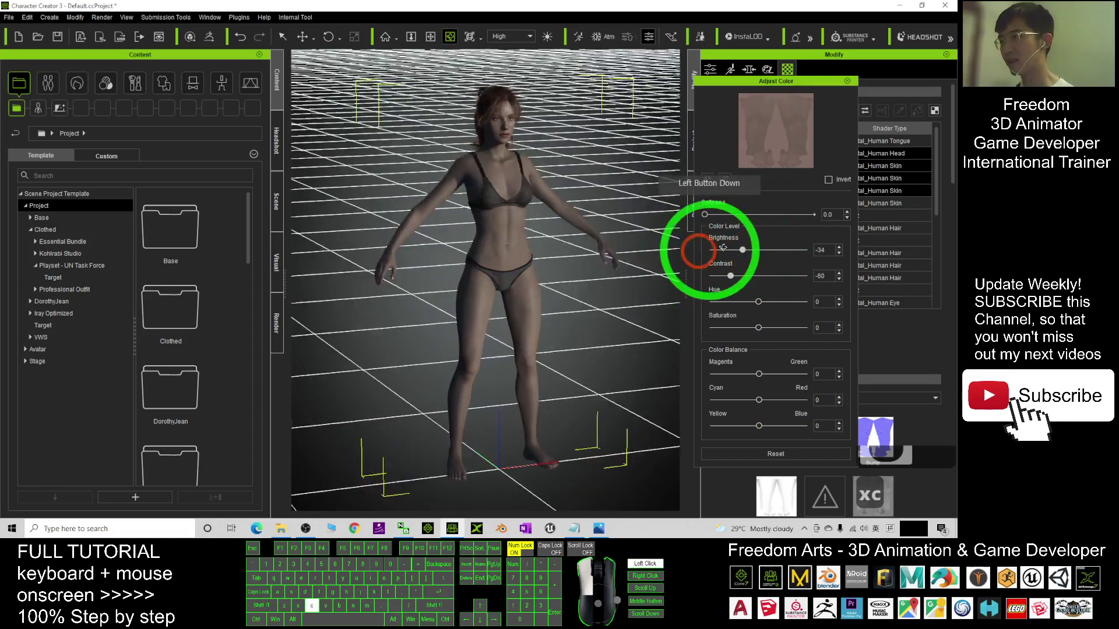
drag(437, 218, 419, 218)
click(846, 81)
click(811, 178)
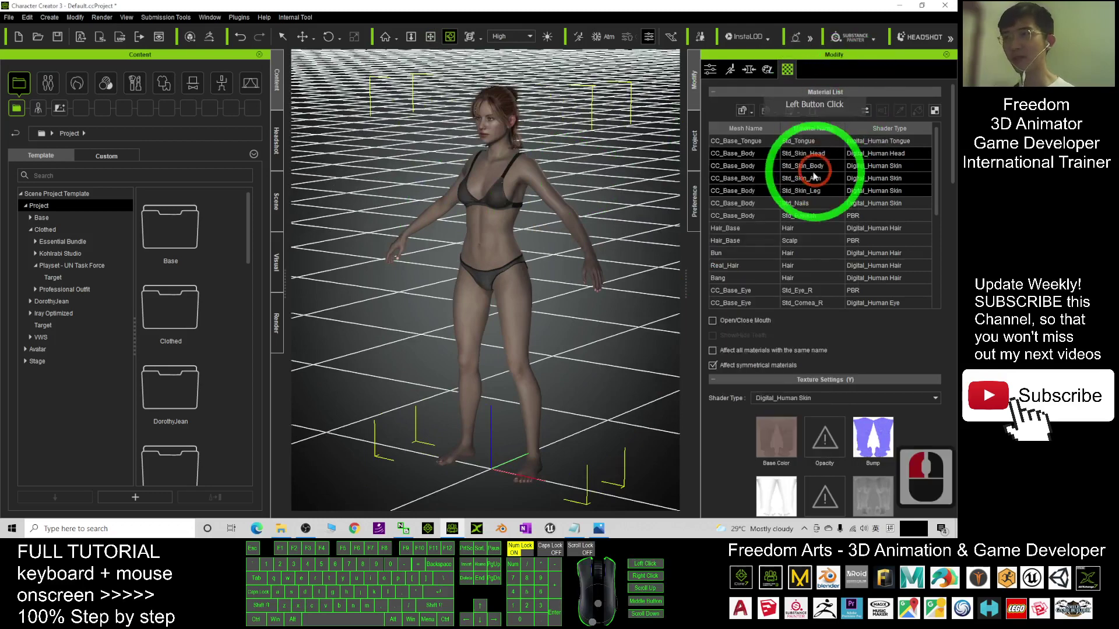
click(808, 154)
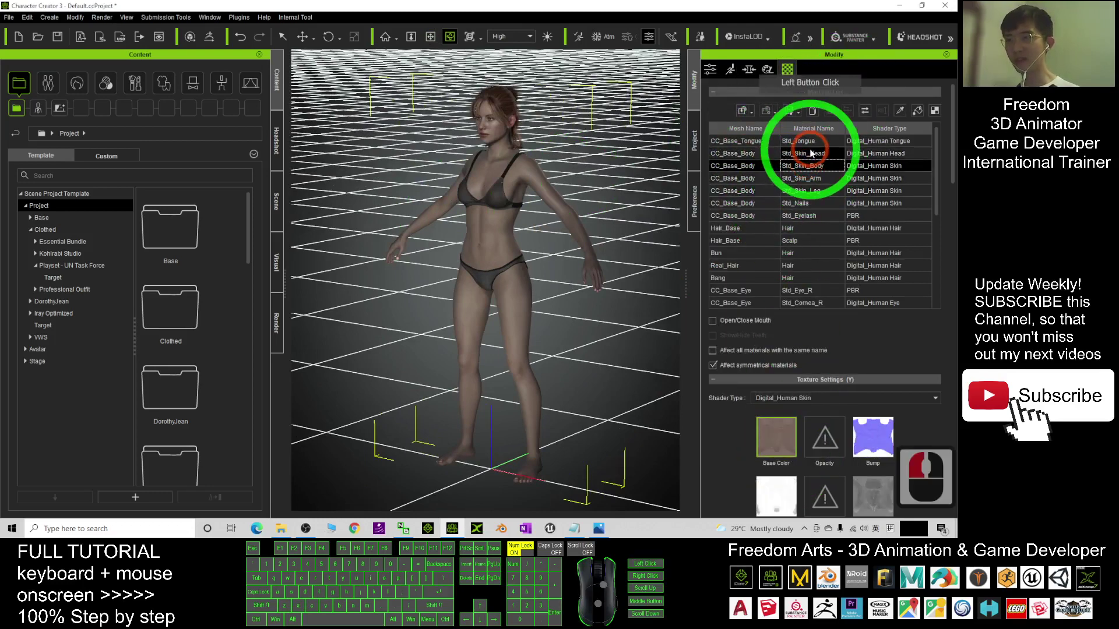
double_click(775, 440)
Reselect the leg, then head skin material and its Base Color texture, reframing the view
click(805, 179)
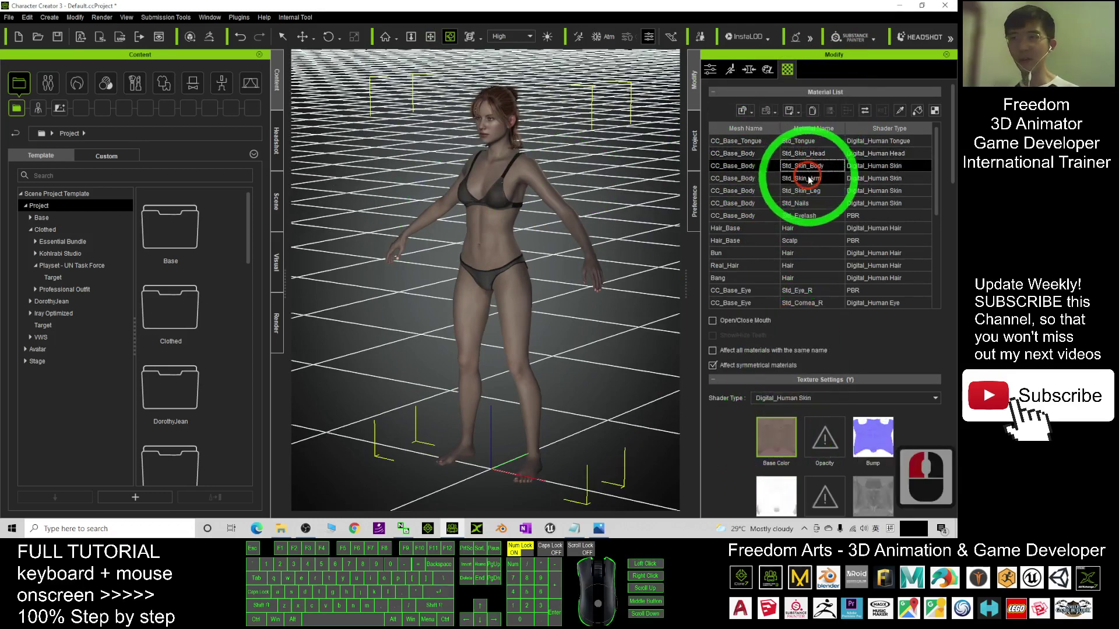
click(804, 191)
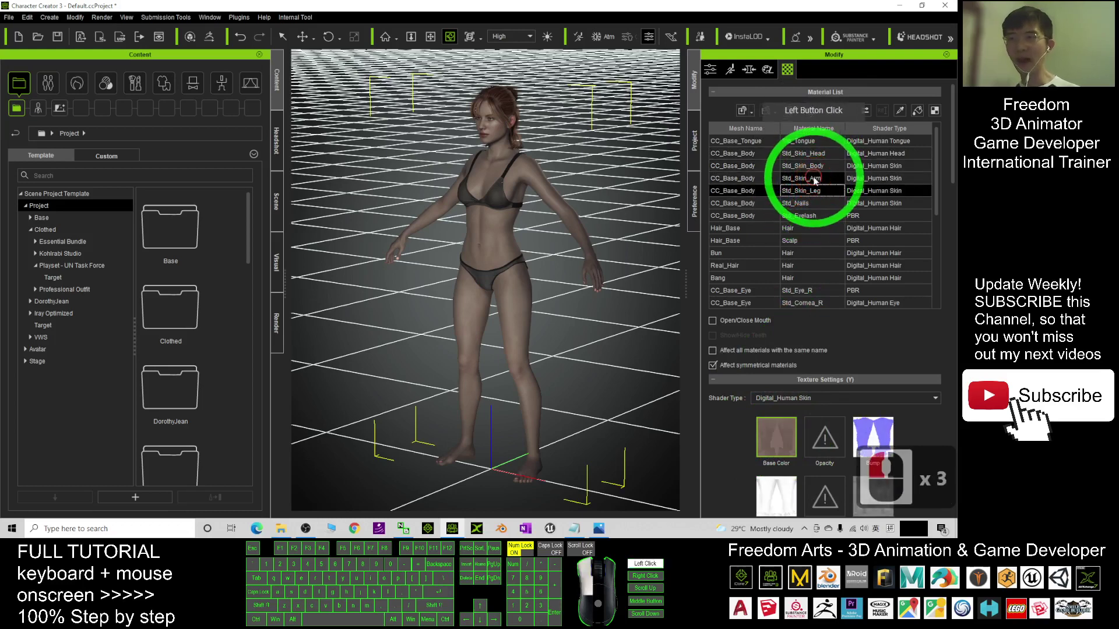
click(816, 158)
click(775, 437)
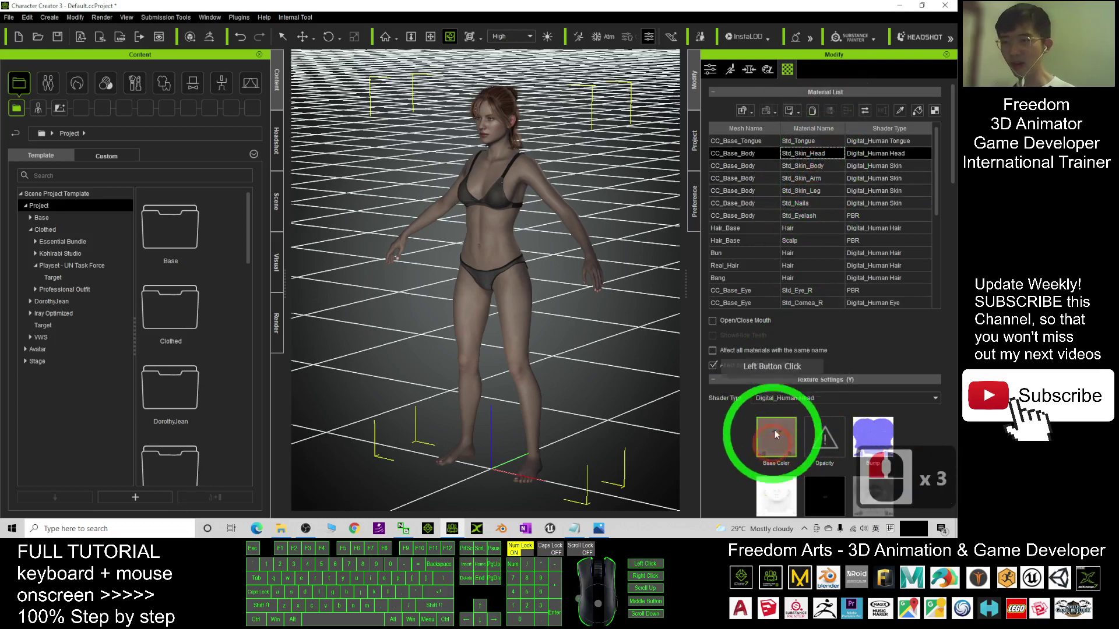
double_click(775, 438)
mouse_move(487, 357)
mouse_down()
mouse_move(543, 301)
mouse_move(691, 236)
mouse_up()
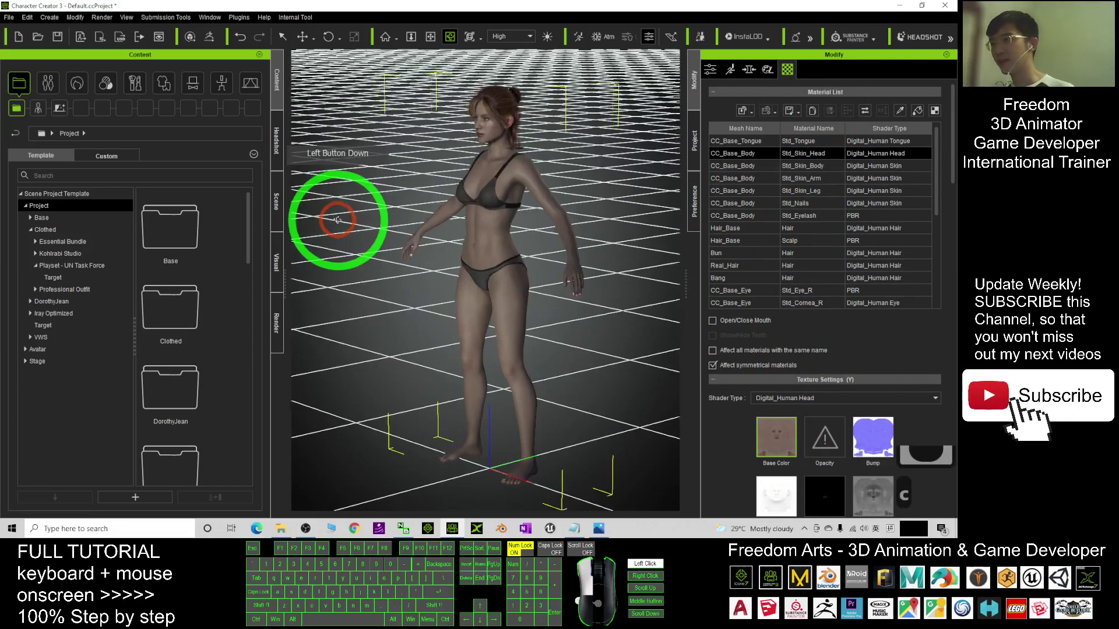
drag(349, 219, 473, 245)
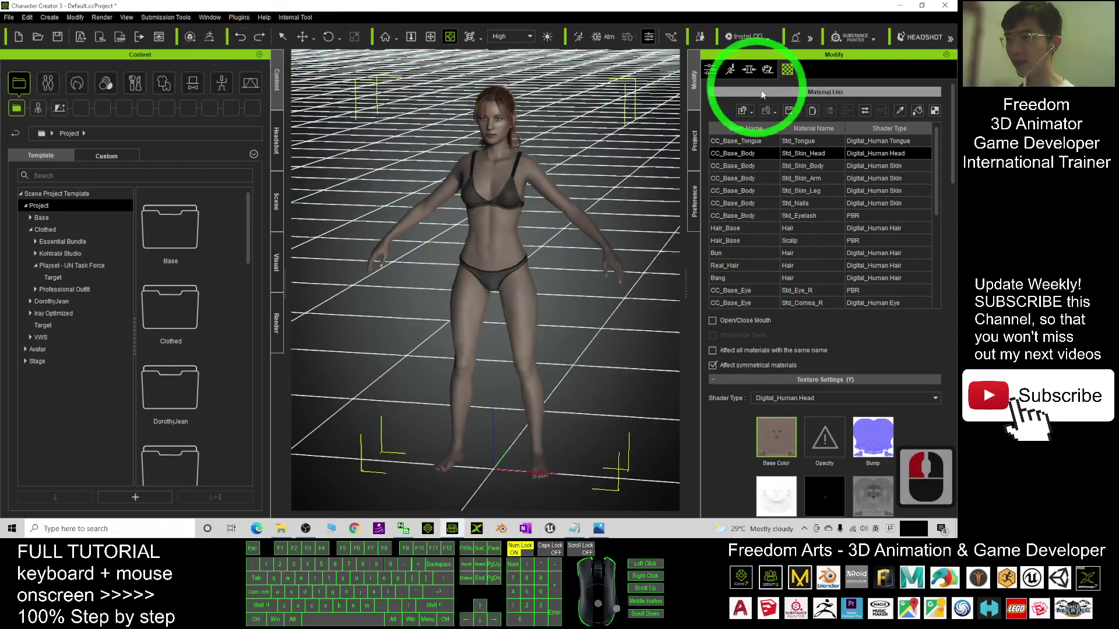
Select head-to-leg skin materials and reset their Base Color adjustments to zero
click(803, 191)
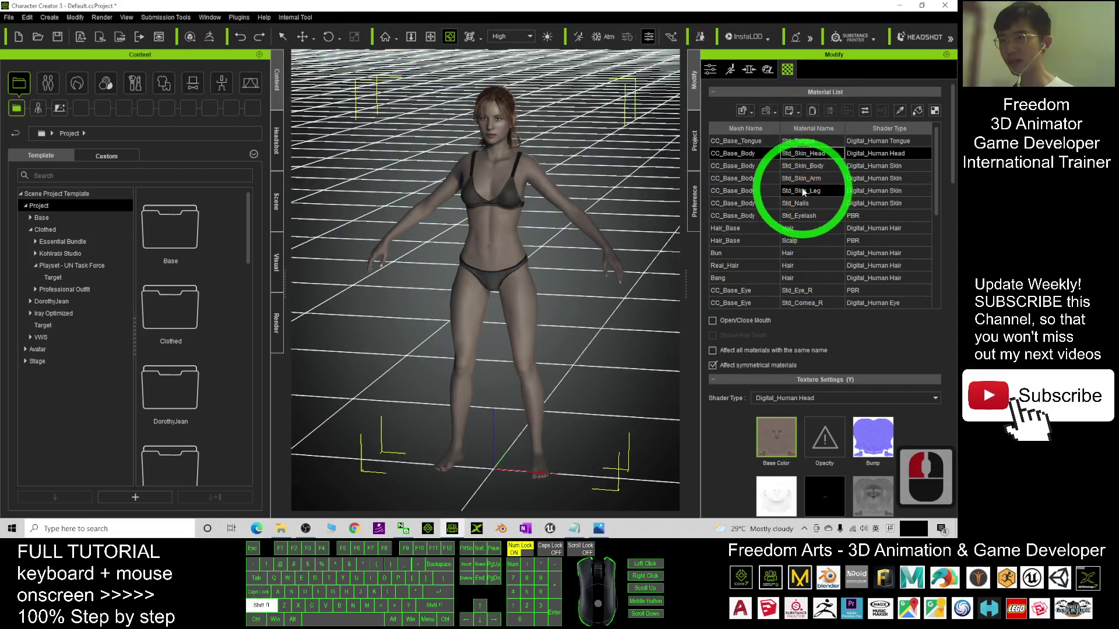
shift+click(802, 188)
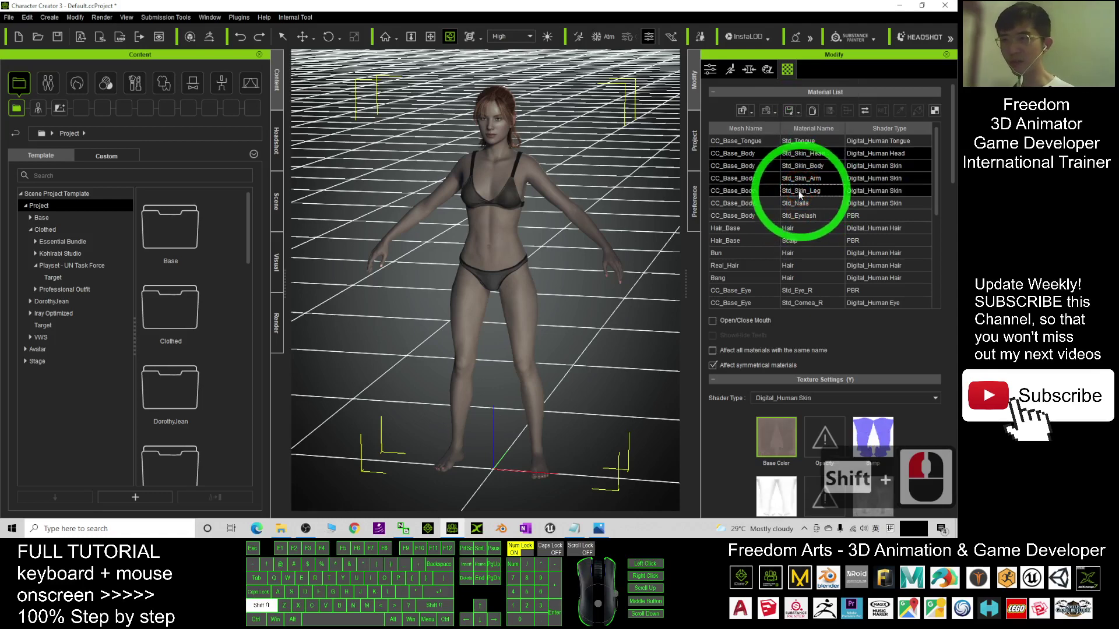
right_click(771, 426)
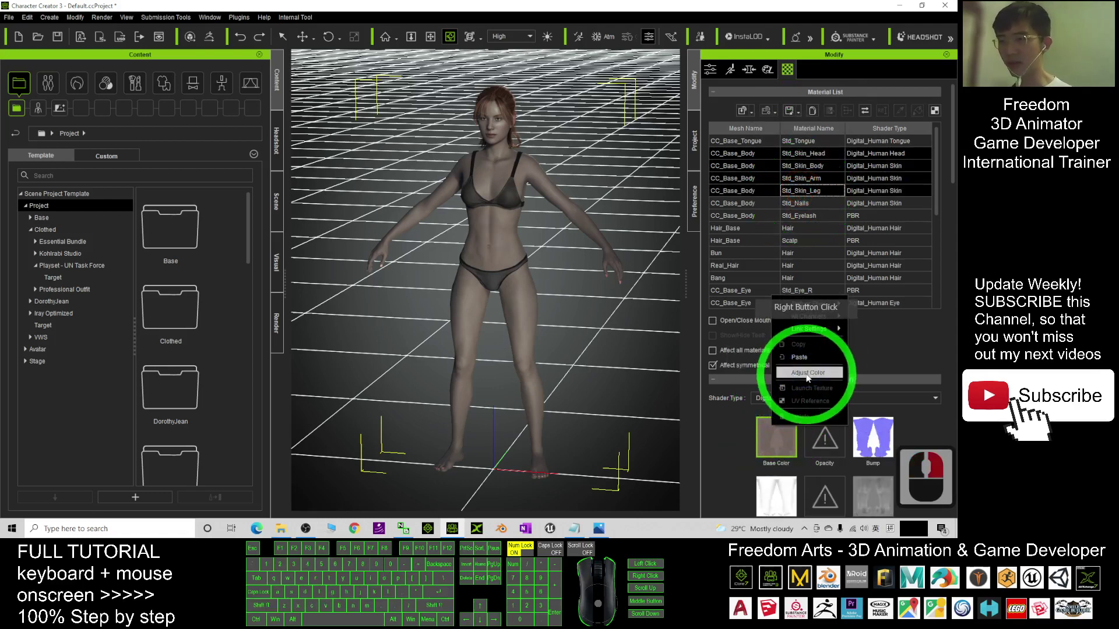
click(787, 362)
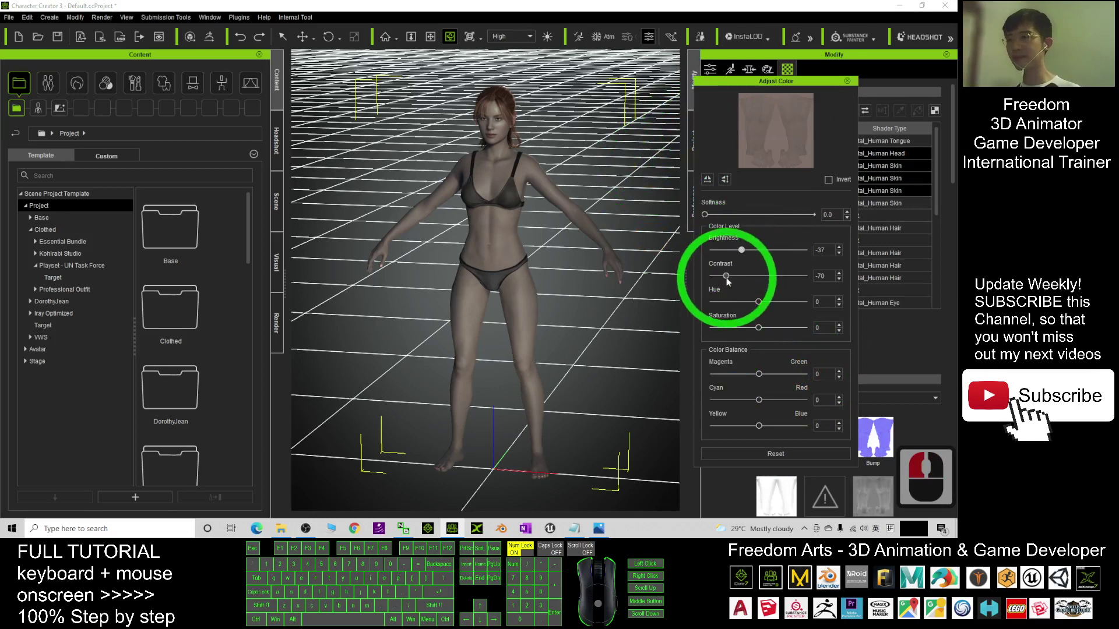
click(775, 452)
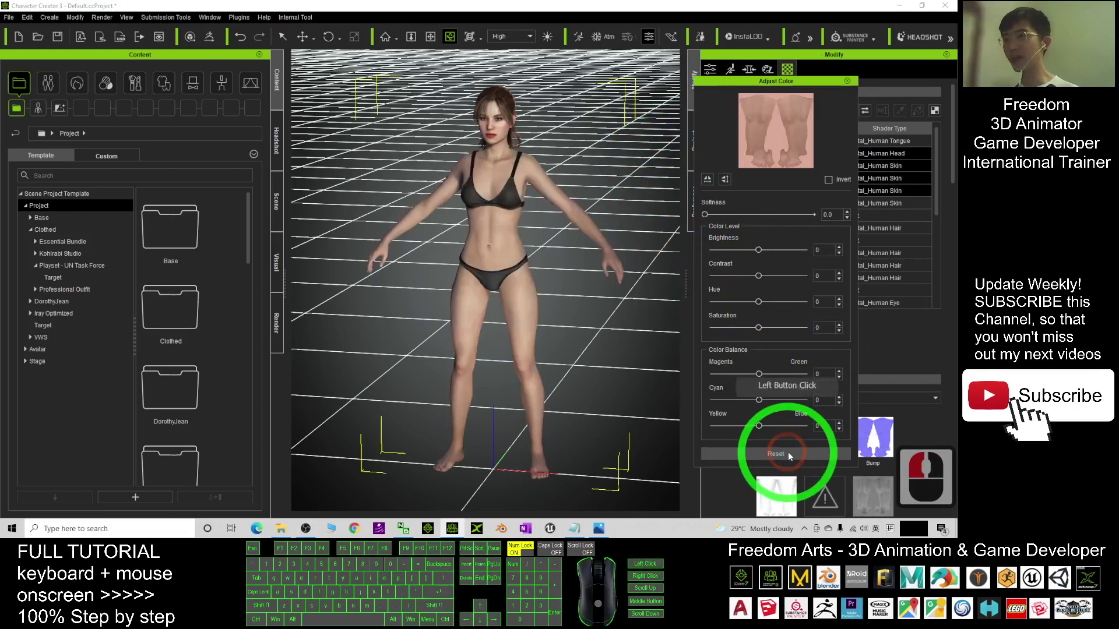
mouse_move(558, 168)
mouse_down()
mouse_move(525, 297)
mouse_move(372, 290)
mouse_move(498, 276)
mouse_up()
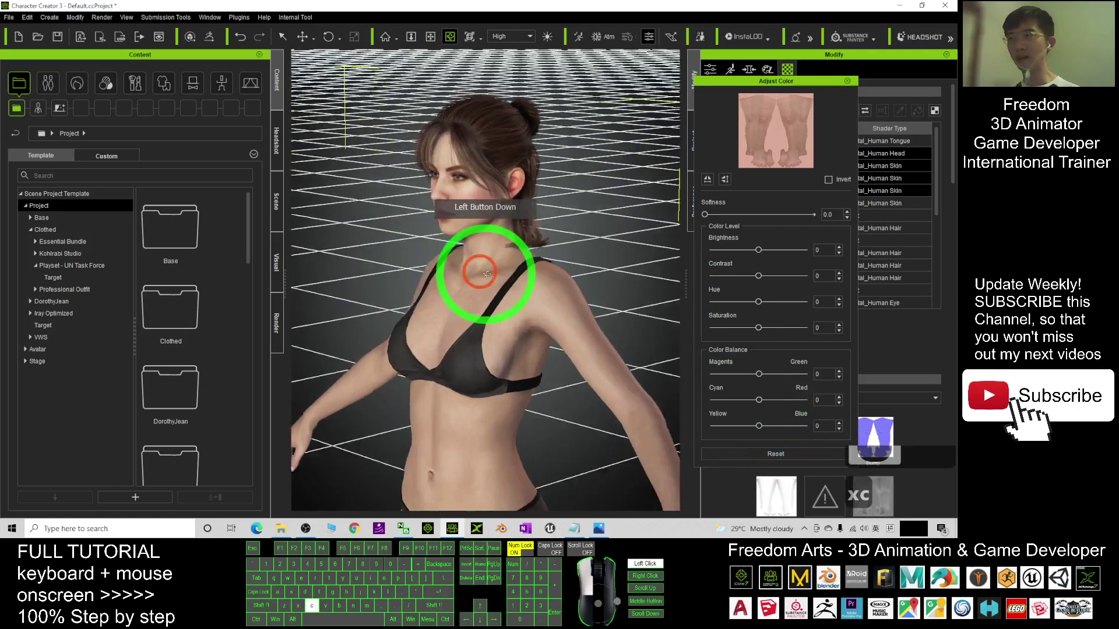
Close Adjust Color, return to the Material tab, and select the Base Color thumbnail
click(846, 82)
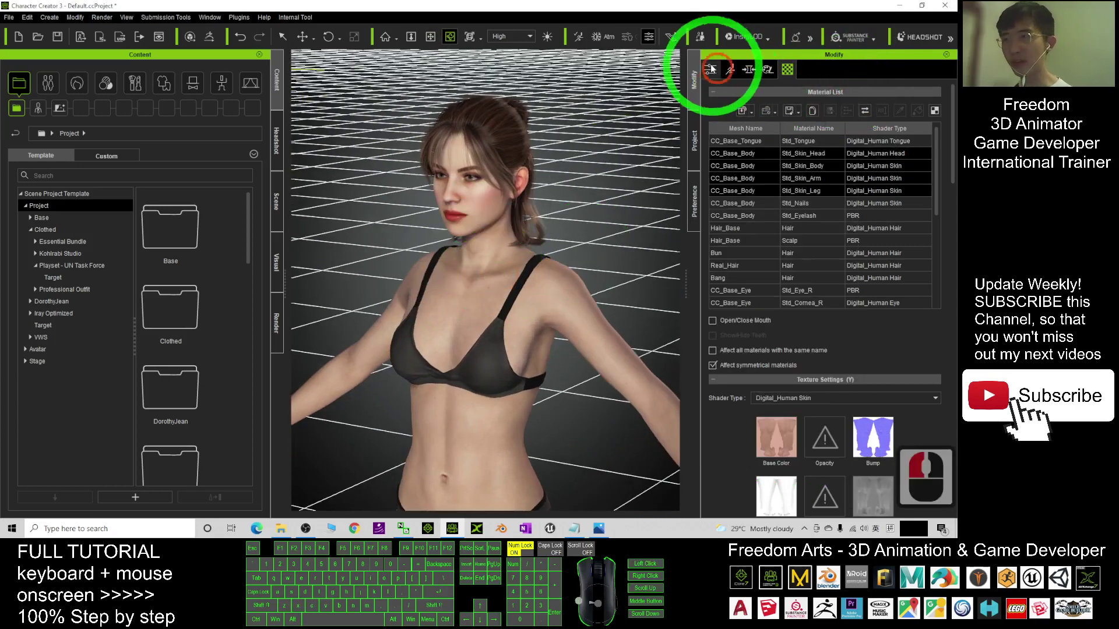
click(731, 69)
click(787, 69)
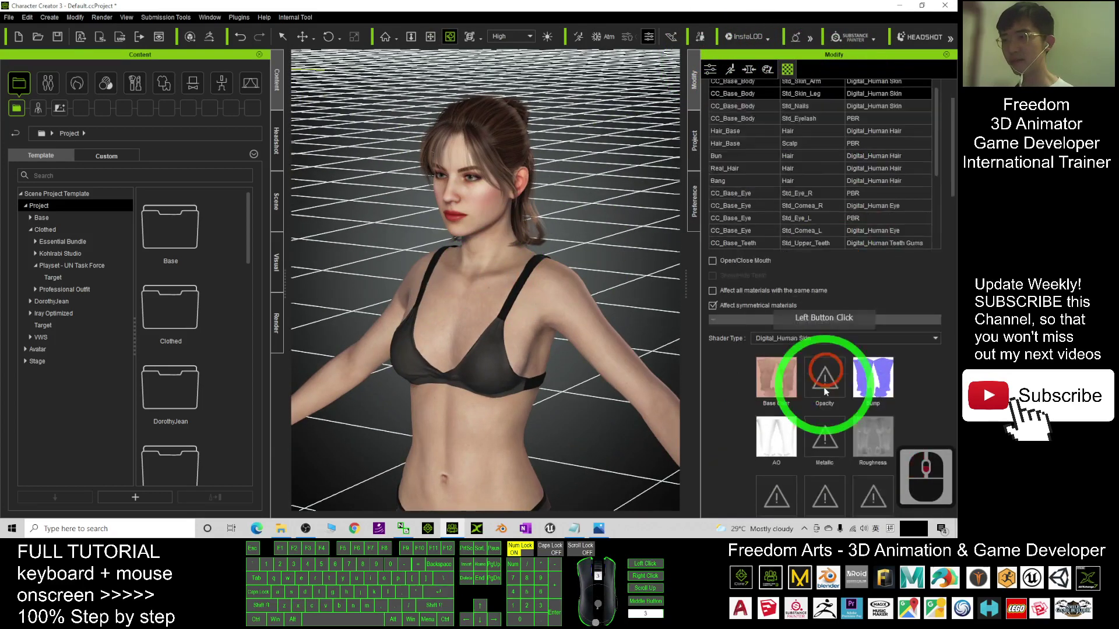
scroll(822, 389, down, 12)
scroll(822, 384, down, 4)
scroll(823, 376, down, 5)
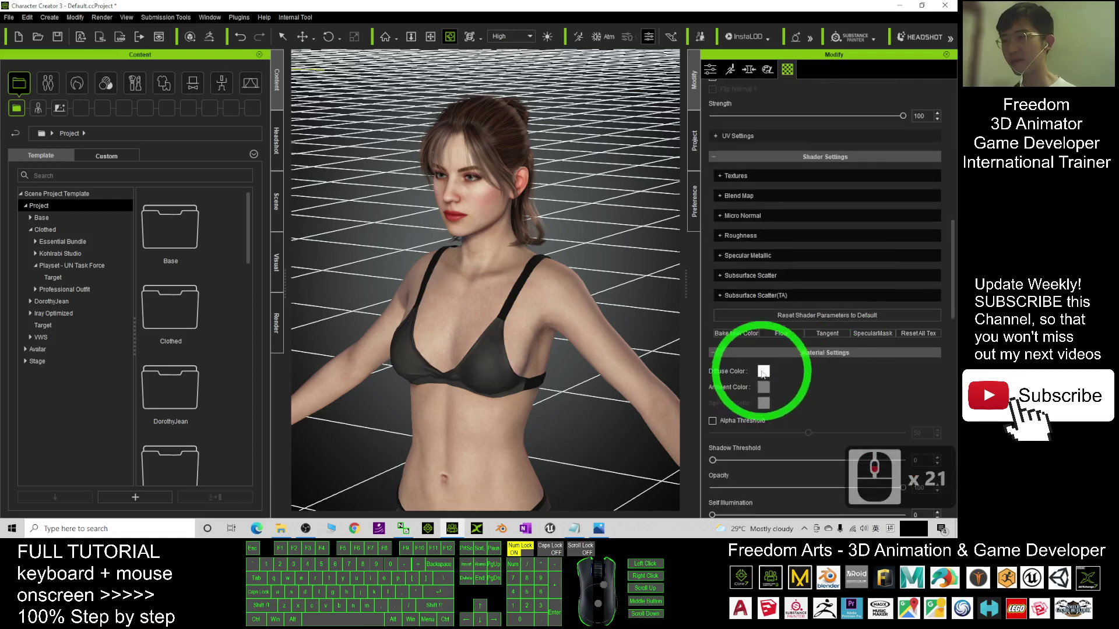
scroll(437, 224, up, 3)
scroll(446, 245, up, 3)
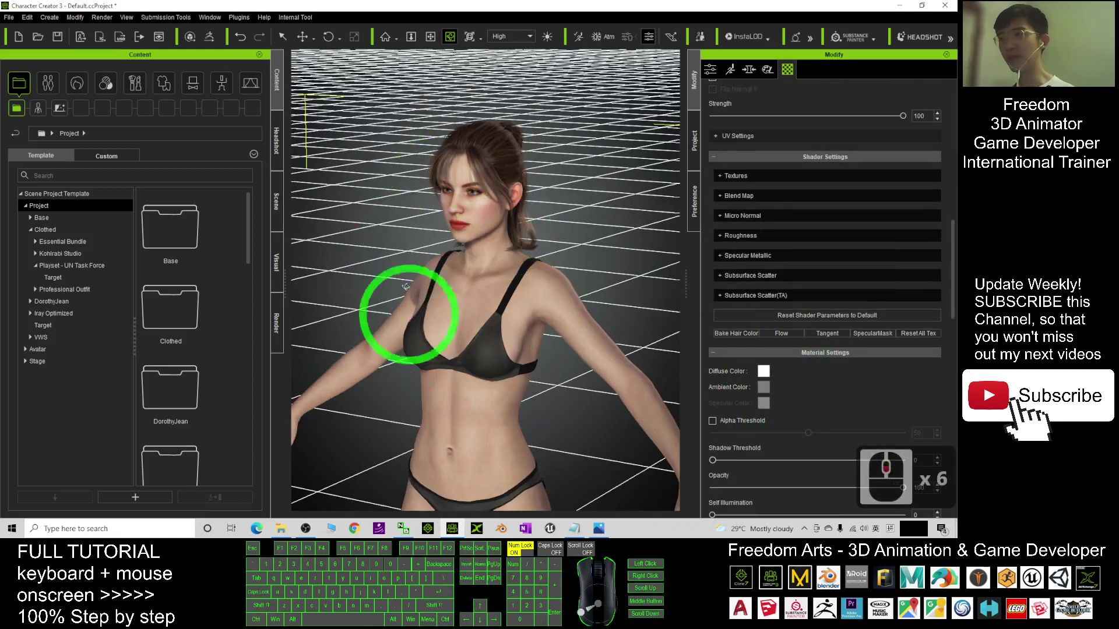
drag(405, 286, 490, 288)
scroll(489, 279, up, 3)
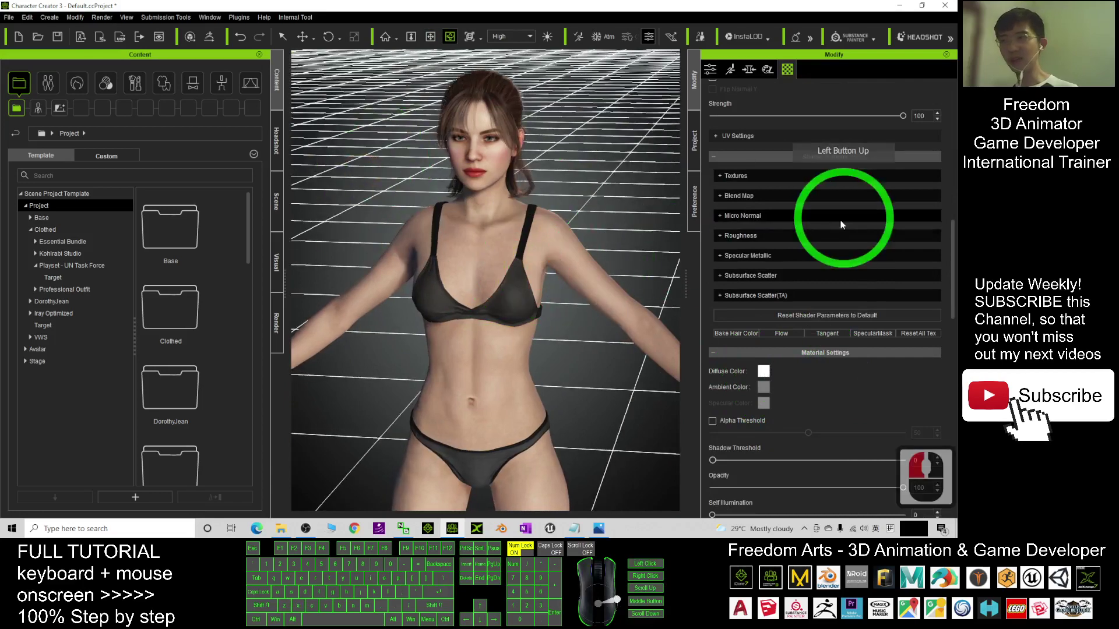
scroll(836, 234, up, 14)
scroll(833, 239, up, 1)
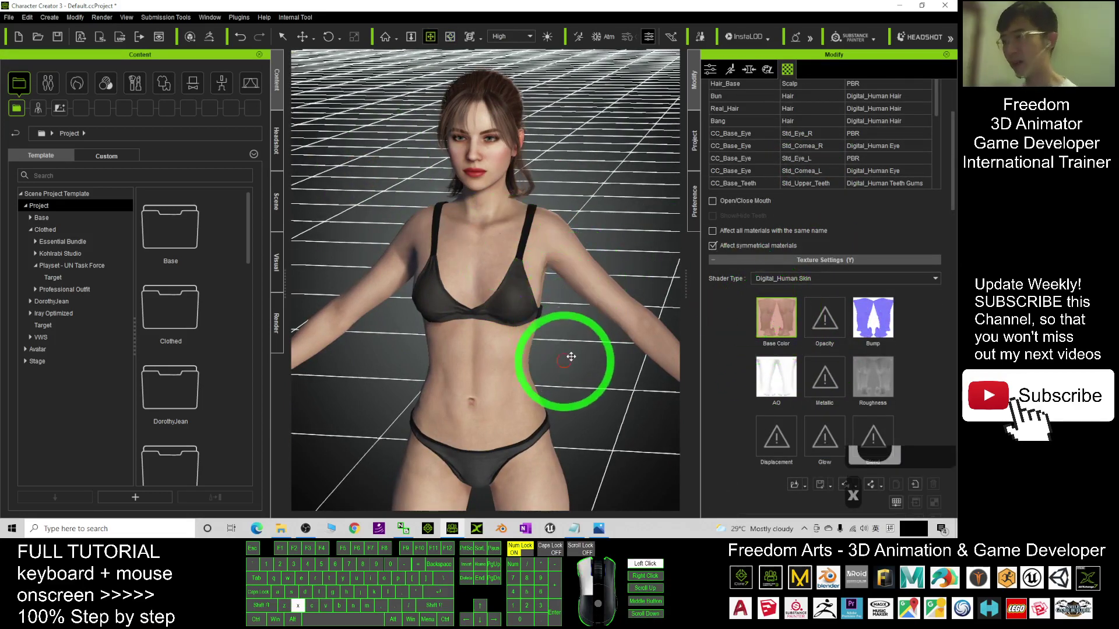
drag(579, 350, 647, 315)
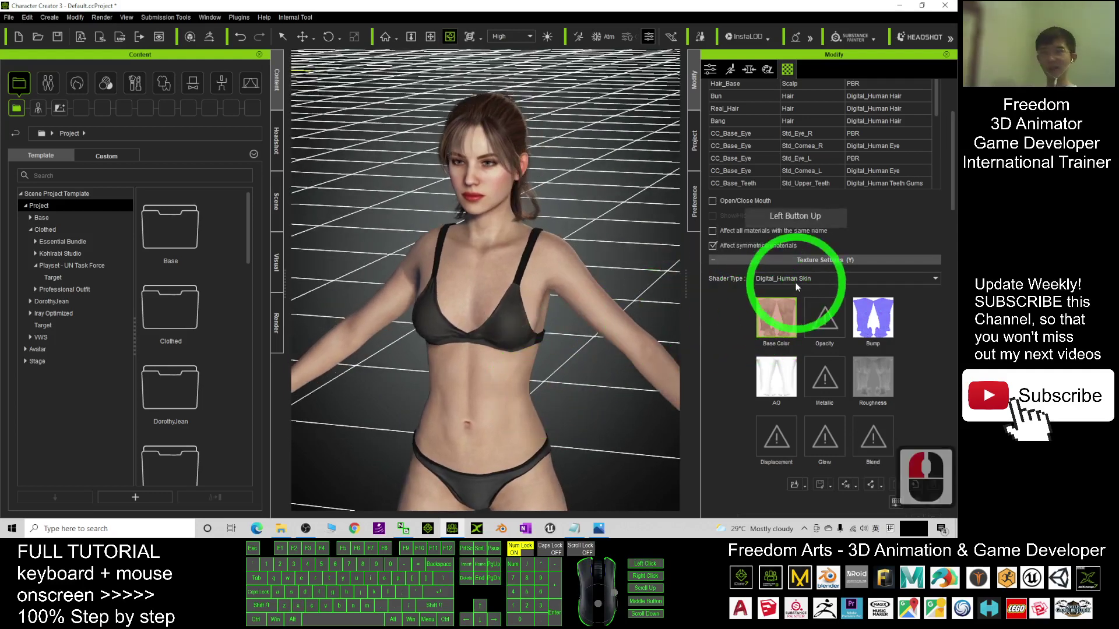
click(780, 321)
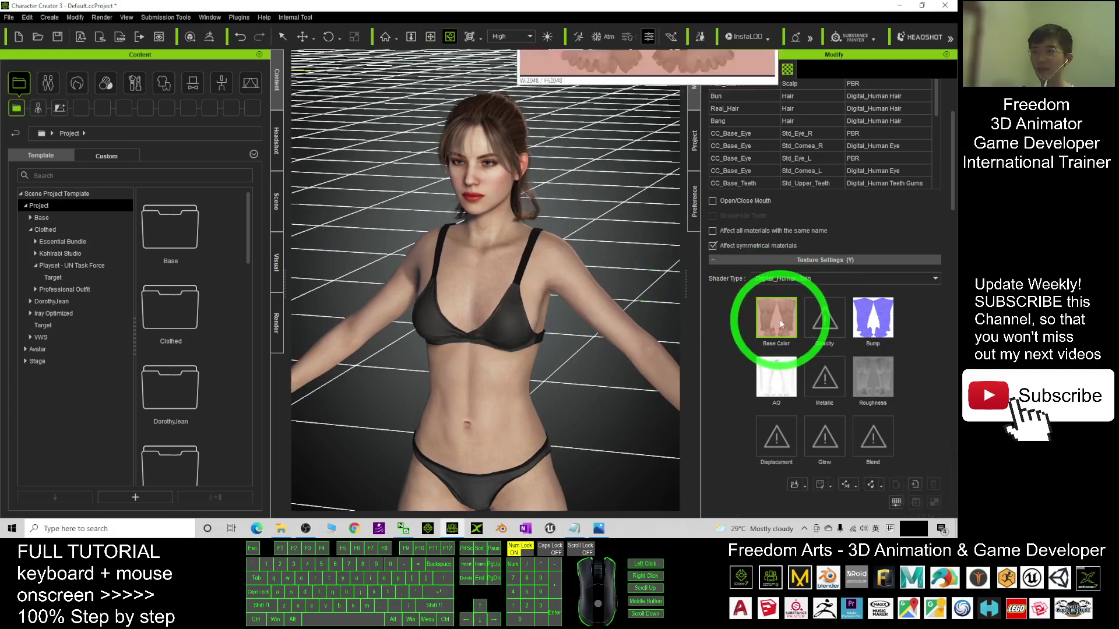
scroll(585, 221, up, 6)
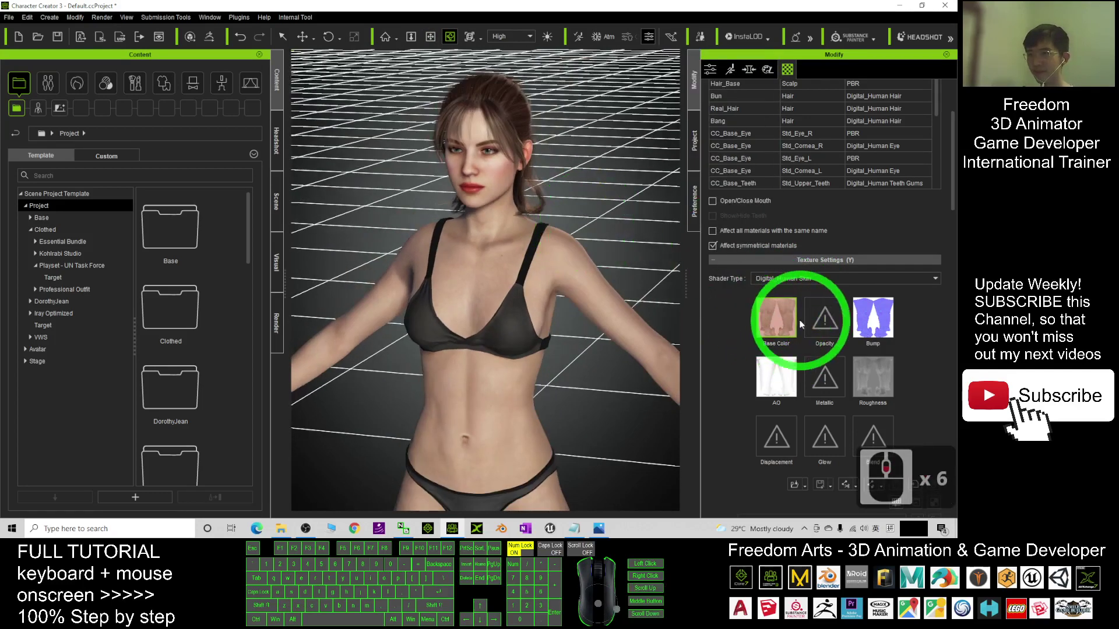
Open Adjust Color on Base Color and set Hue 54, Contrast 7, Brightness -53
right_click(776, 319)
click(800, 357)
click(758, 302)
mouse_move(758, 301)
mouse_down()
mouse_move(771, 304)
mouse_move(763, 276)
mouse_move(734, 252)
mouse_up()
click(771, 304)
click(759, 276)
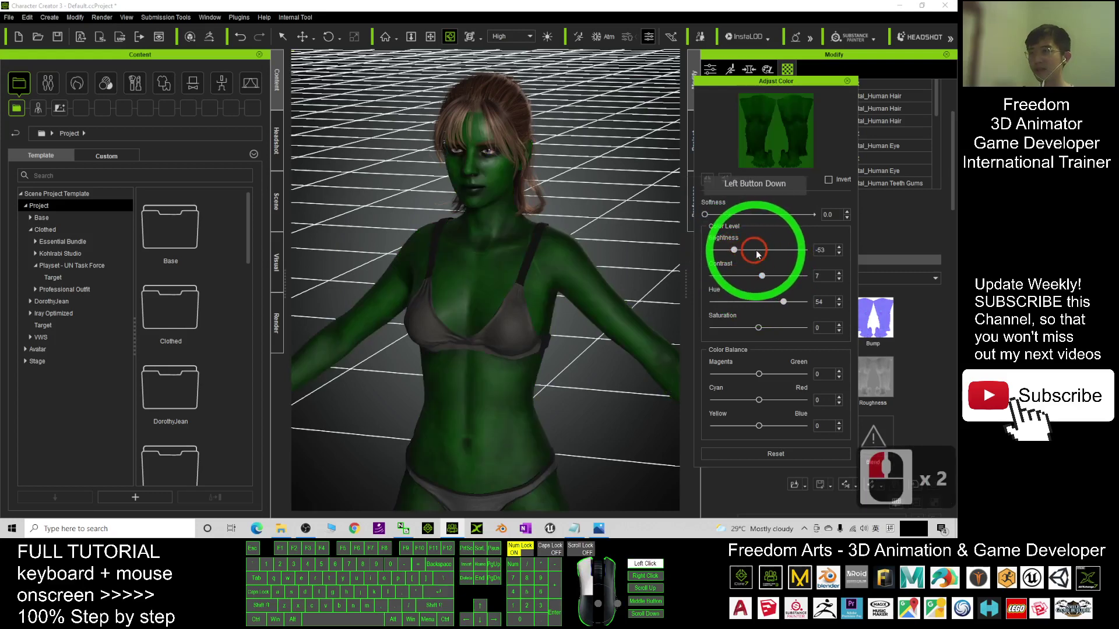
View the six-avatar cover image in Photos, then return to Character Creator 3
click(599, 528)
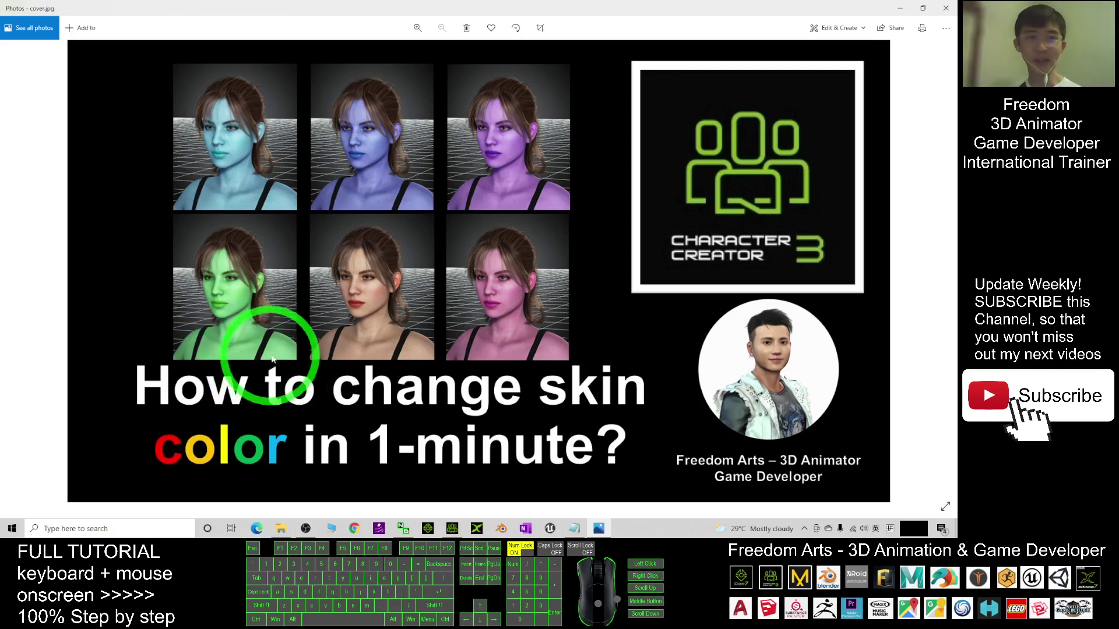
click(453, 528)
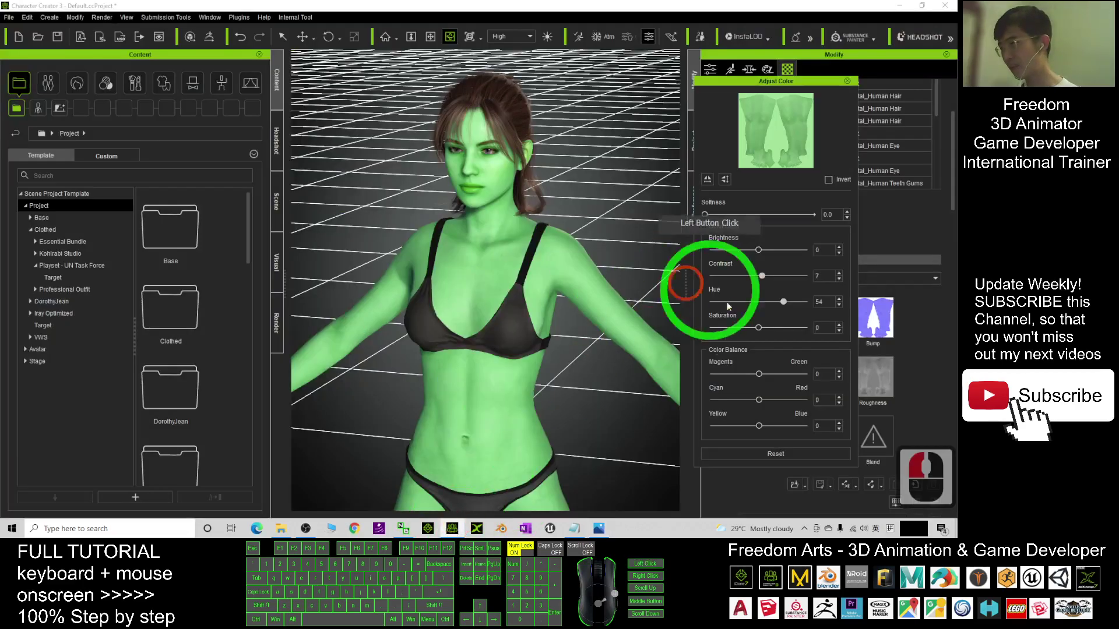